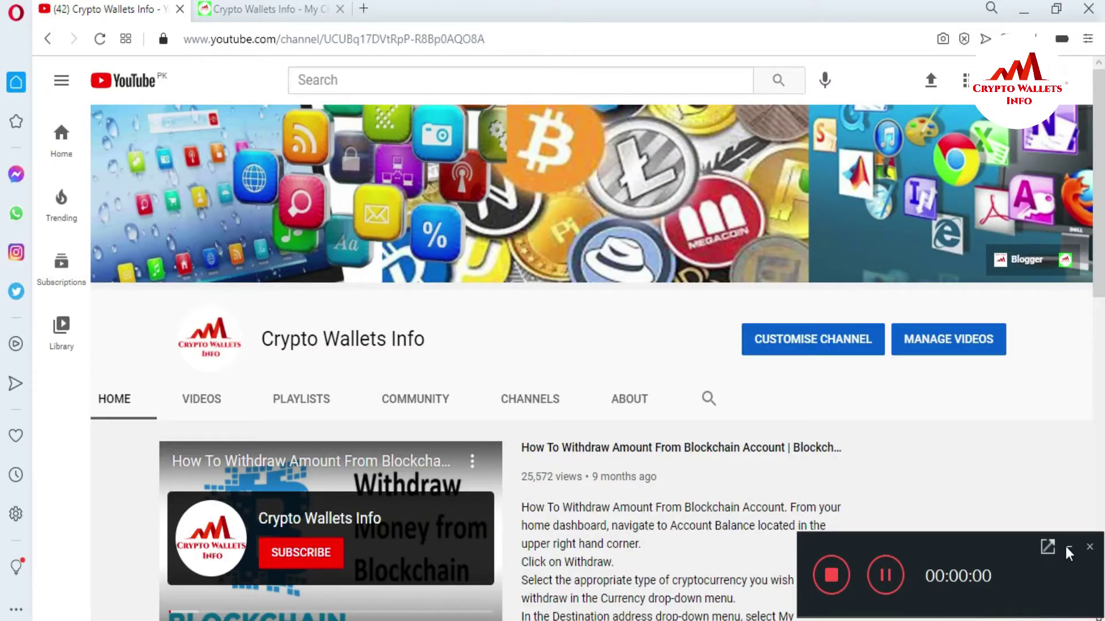
# Search Google for 'coinmarketcap' in a new tab to find CoinMarketCap's site.
pyautogui.click(1069, 549)
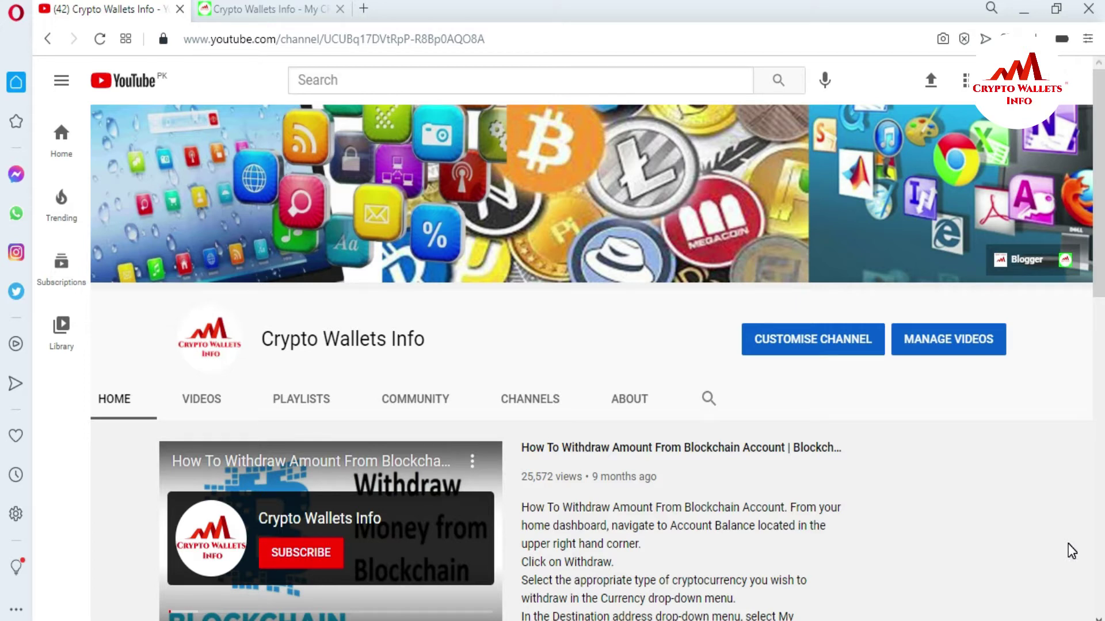
pyautogui.click(286, 6)
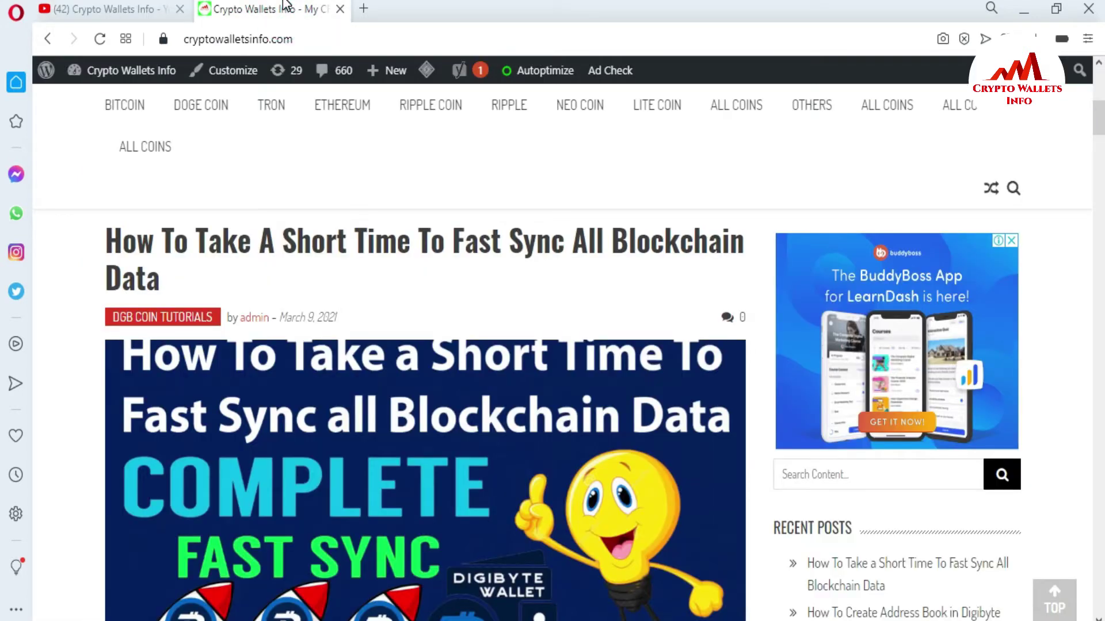
pyautogui.click(366, 10)
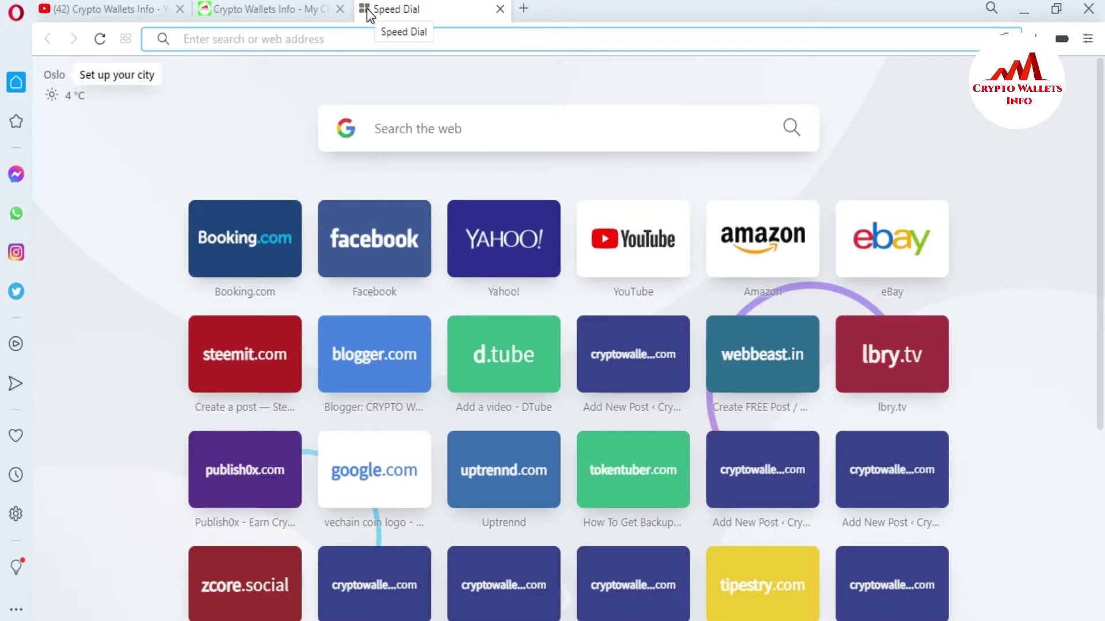
pyautogui.write('goo')
pyautogui.click(303, 63)
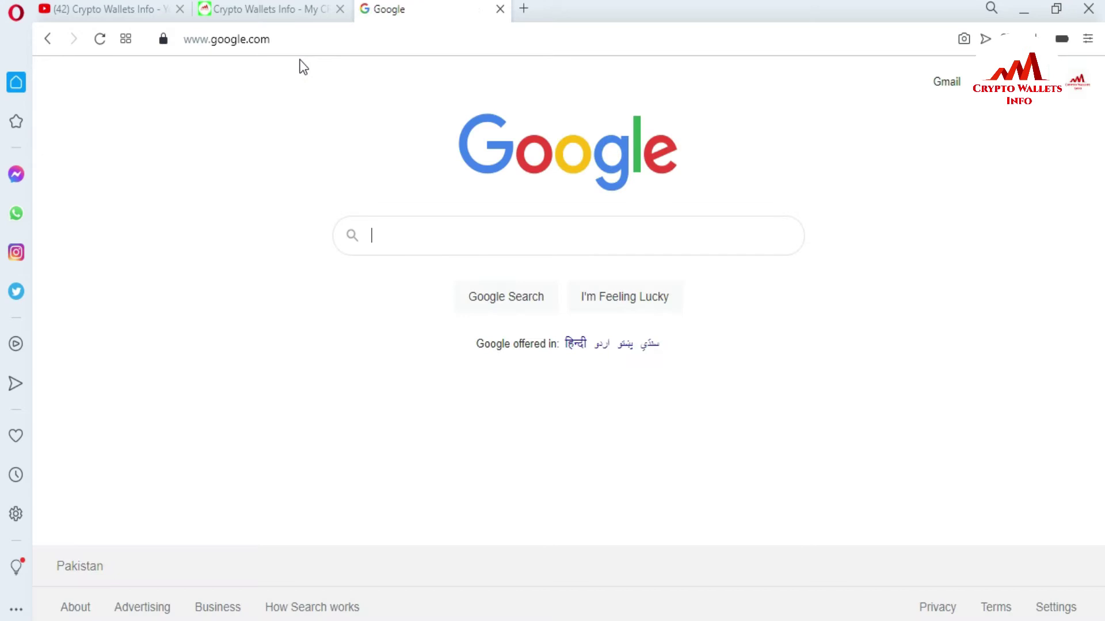
pyautogui.click(399, 240)
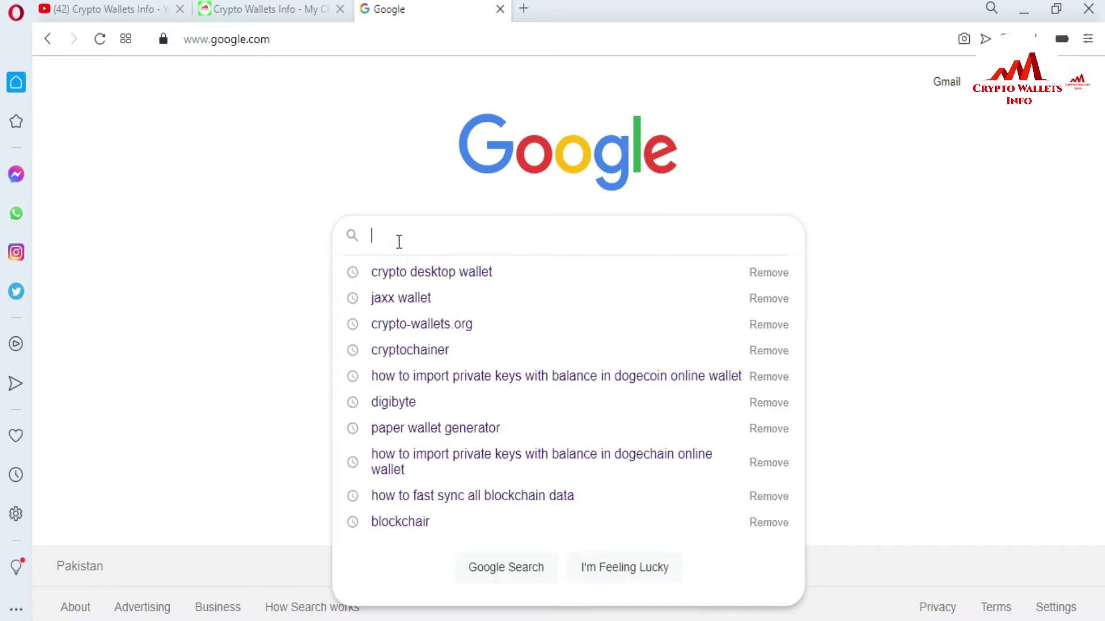
pyautogui.write('coi')
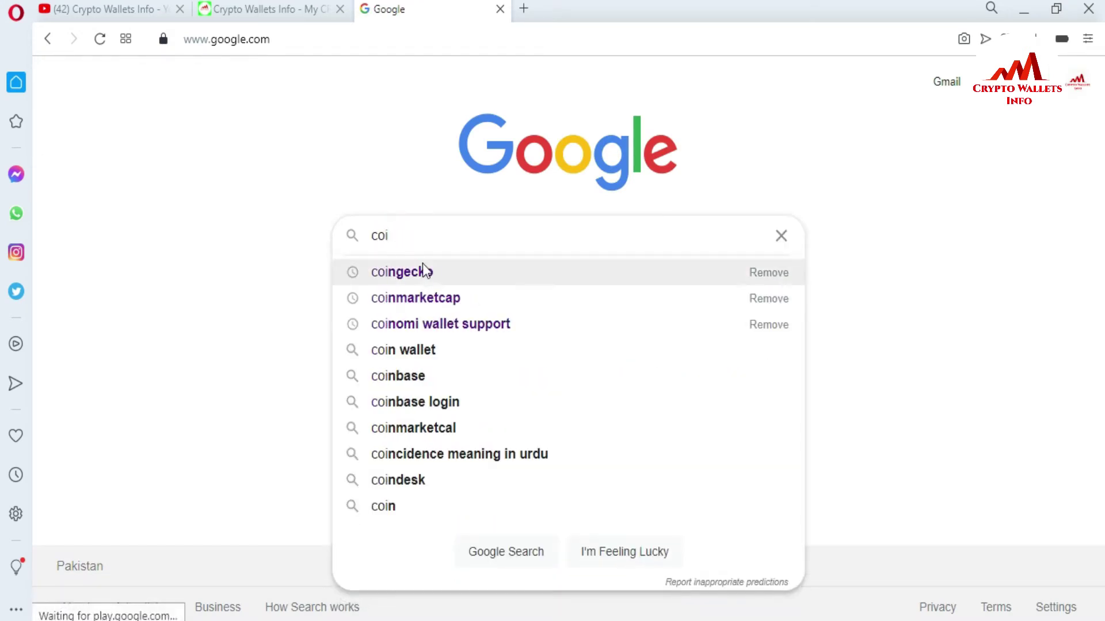
pyautogui.click(435, 300)
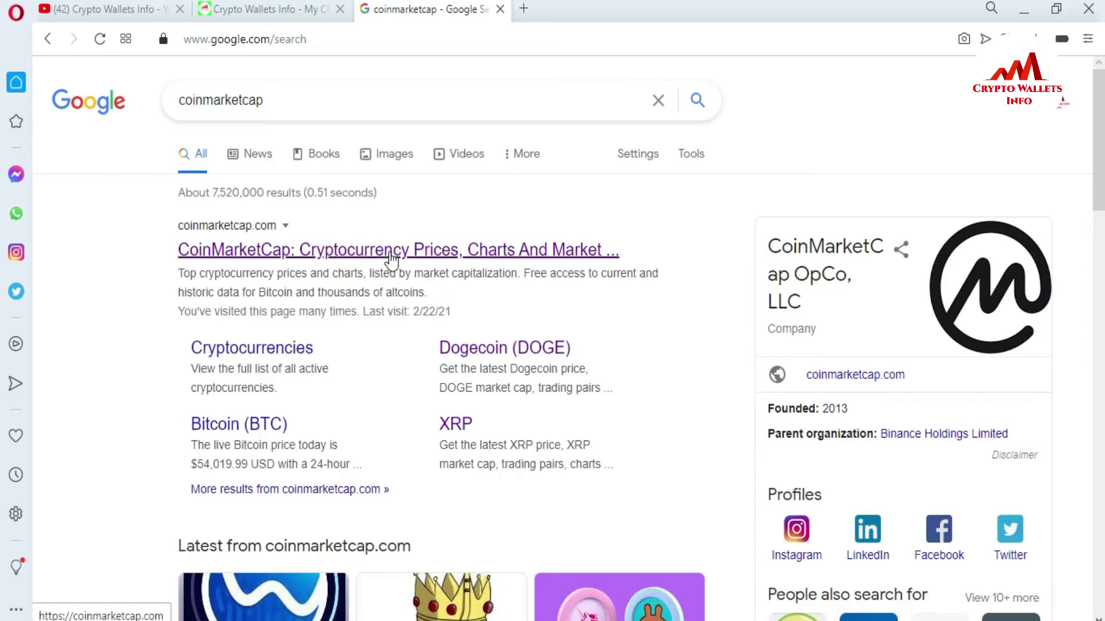
# Open CoinMarketCap and scroll the price table down to Ravencoin (RVN) at rank 51.
pyautogui.click(390, 250)
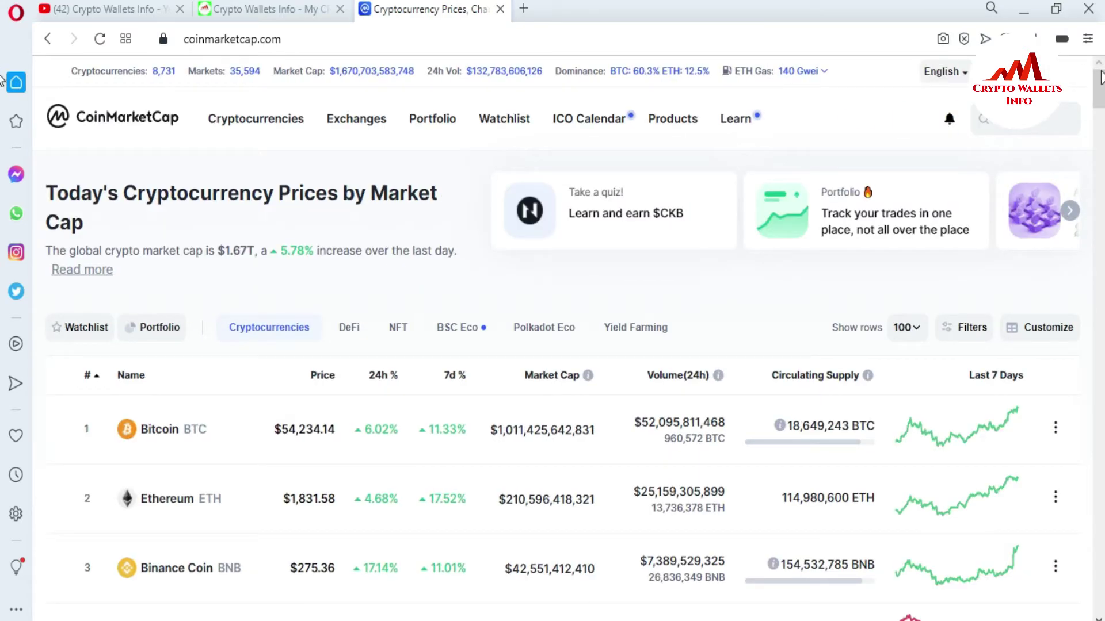
pyautogui.moveTo(1100, 80); pyautogui.dragTo(1100, 107)
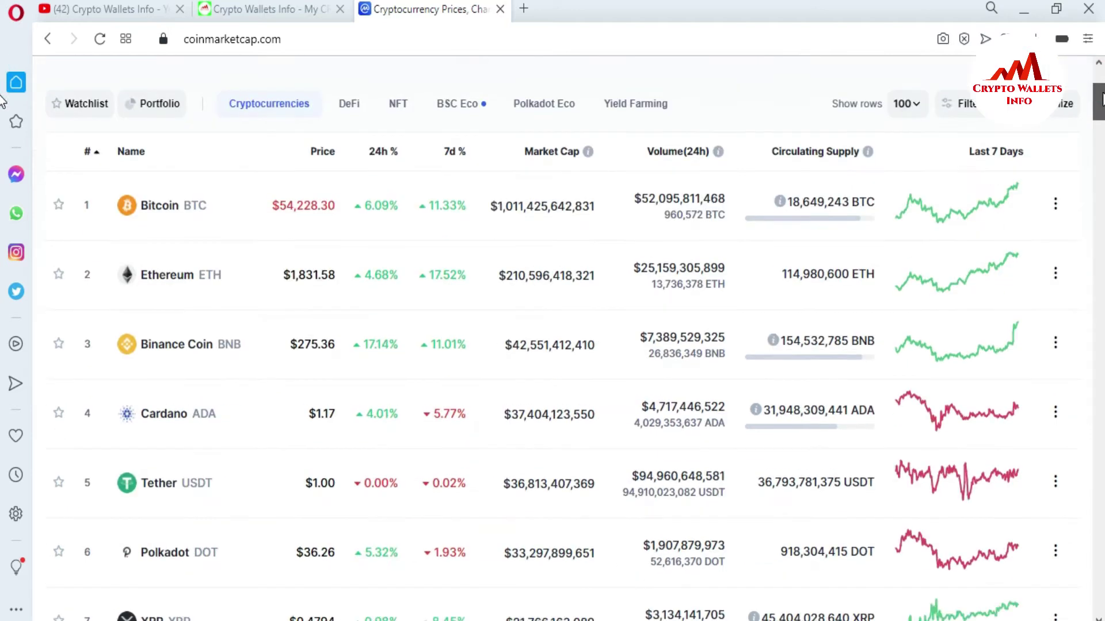
pyautogui.scroll(2, 4, 105)
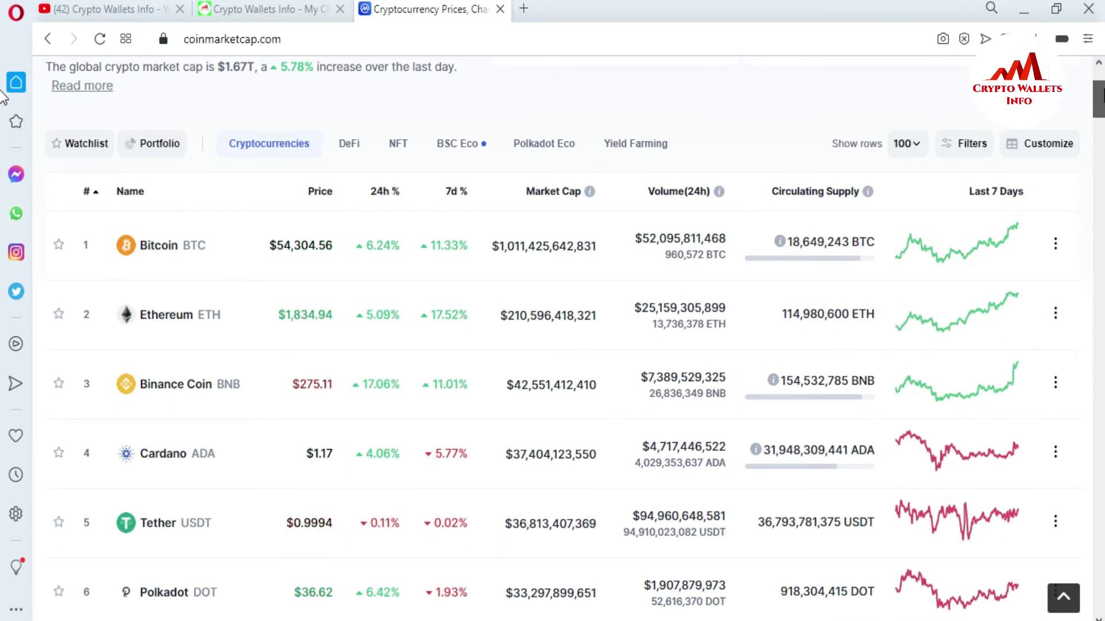
pyautogui.scroll(2, 3, 97)
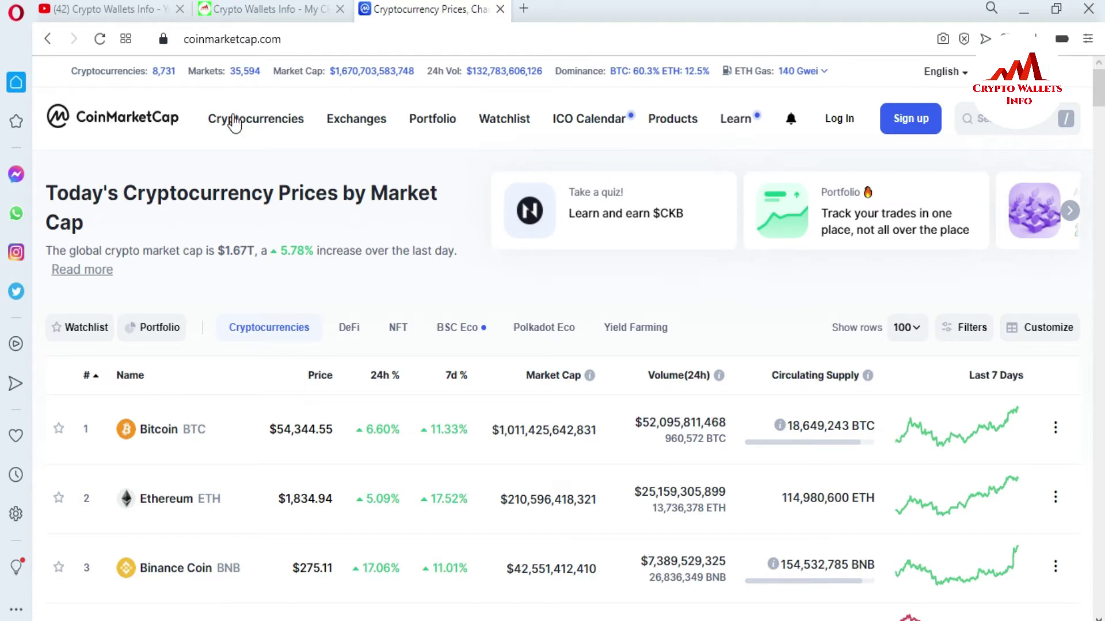
pyautogui.scroll(-5, 3, 92)
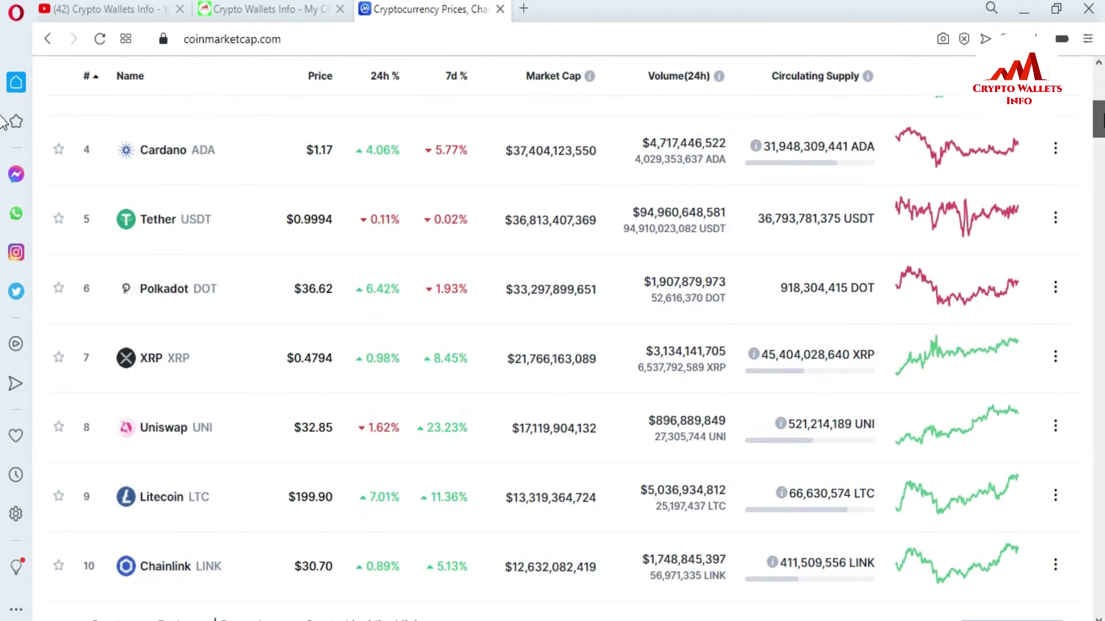
pyautogui.scroll(2, 4, 104)
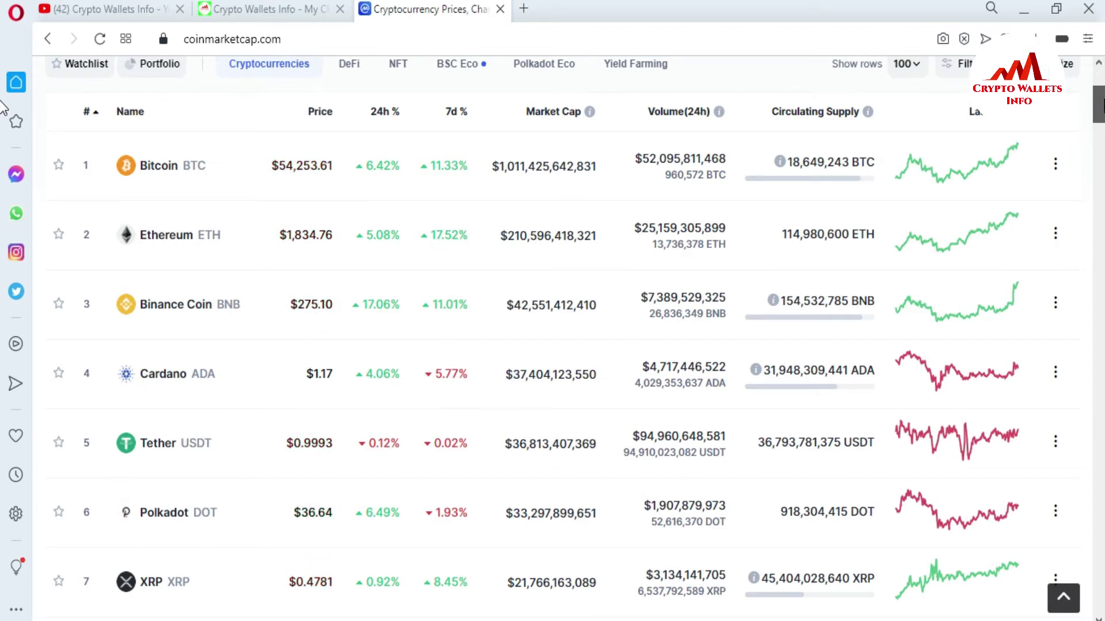
pyautogui.scroll(-3, 3, 106)
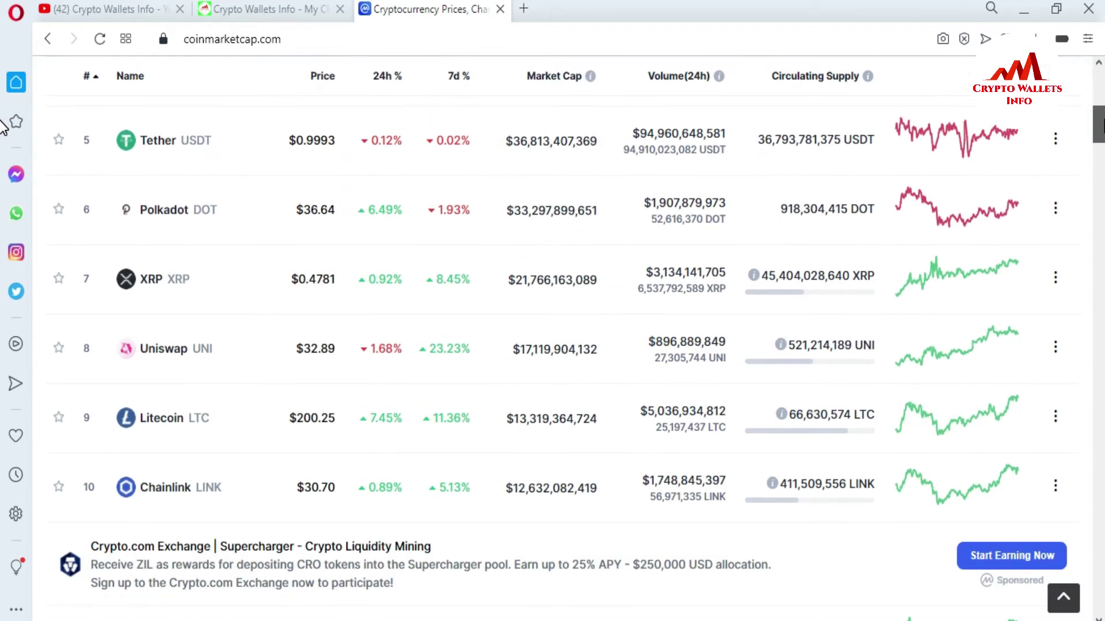
pyautogui.scroll(-3, 3, 127)
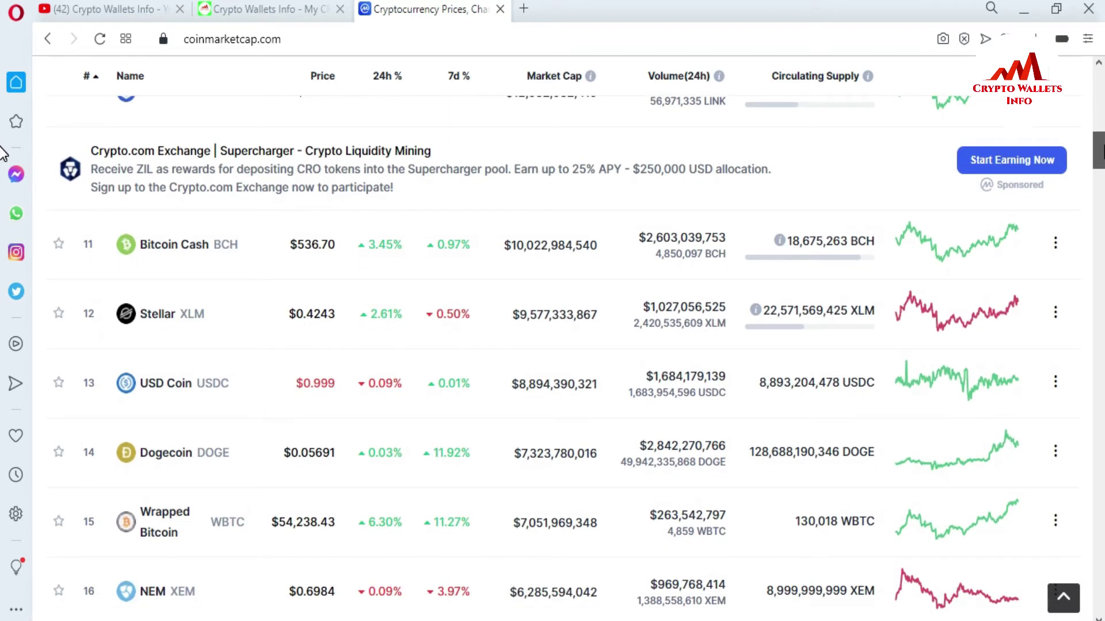
pyautogui.scroll(-3, 4, 164)
pyautogui.scroll(-2, 4, 173)
pyautogui.scroll(-2, 5, 182)
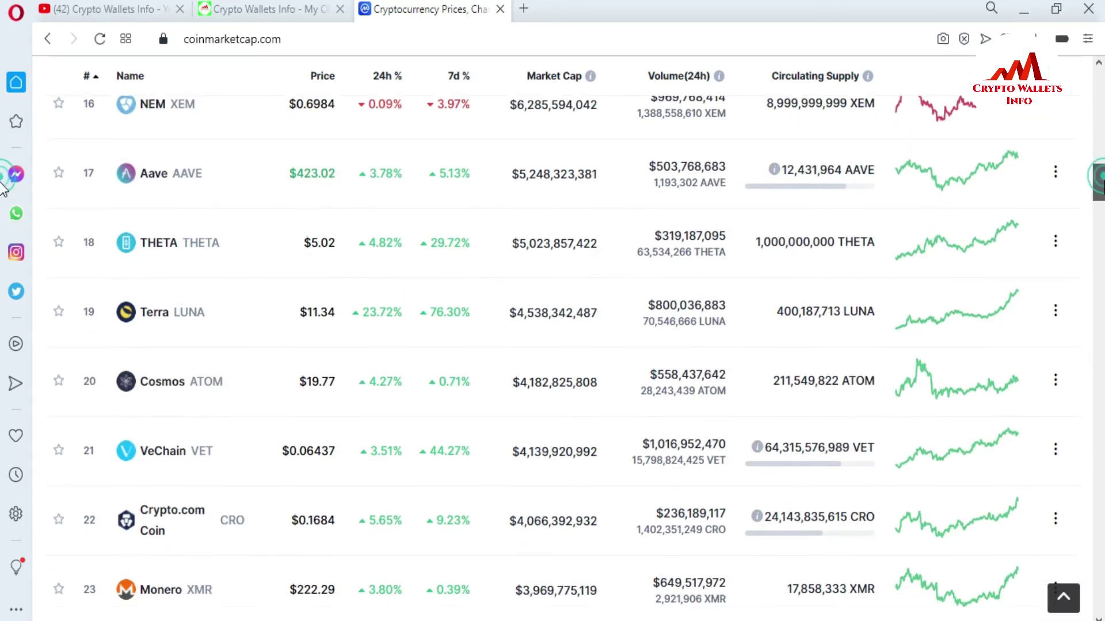
pyautogui.scroll(-2, 4, 194)
pyautogui.scroll(-2, 5, 198)
pyautogui.scroll(-1, 5, 205)
pyautogui.scroll(-2, 5, 211)
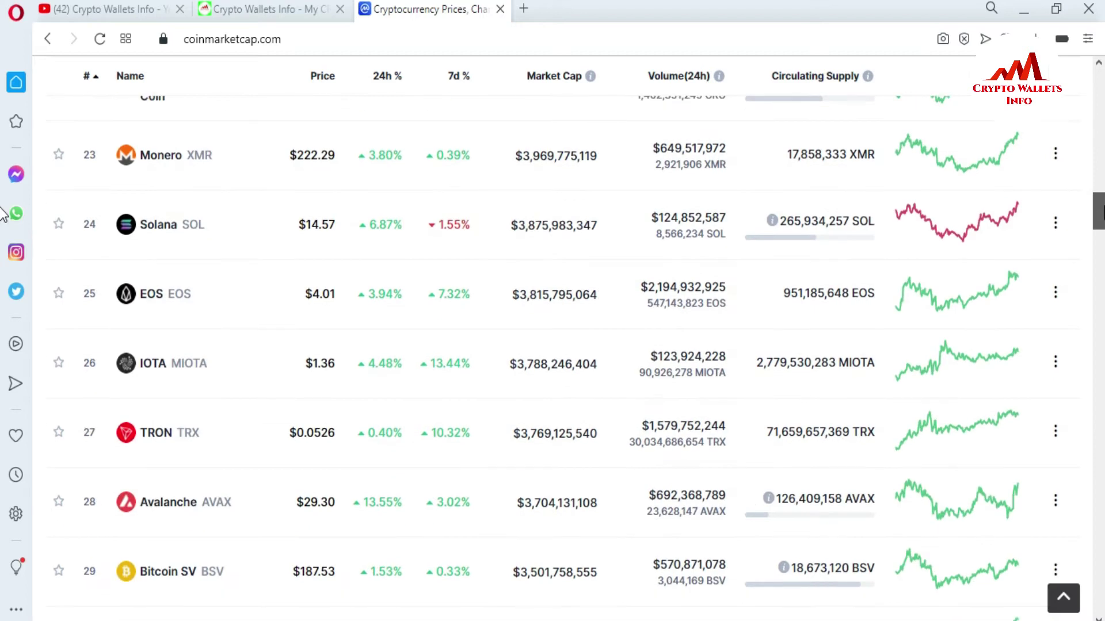
pyautogui.scroll(-3, 3, 218)
pyautogui.scroll(-2, 3, 228)
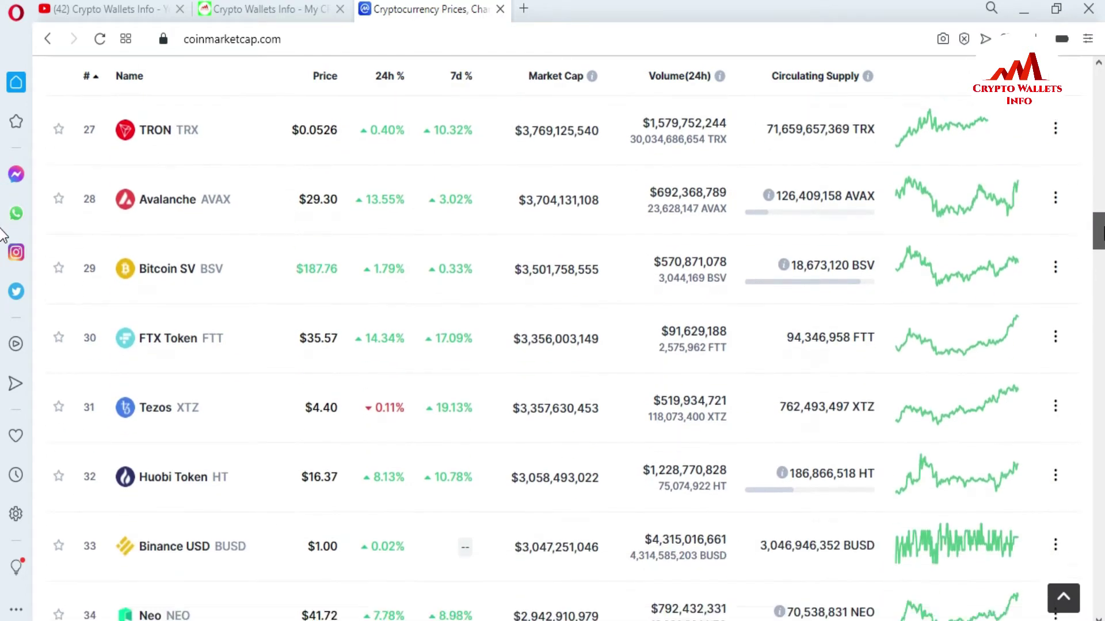
pyautogui.scroll(-2, 5, 241)
pyautogui.scroll(-2, 4, 255)
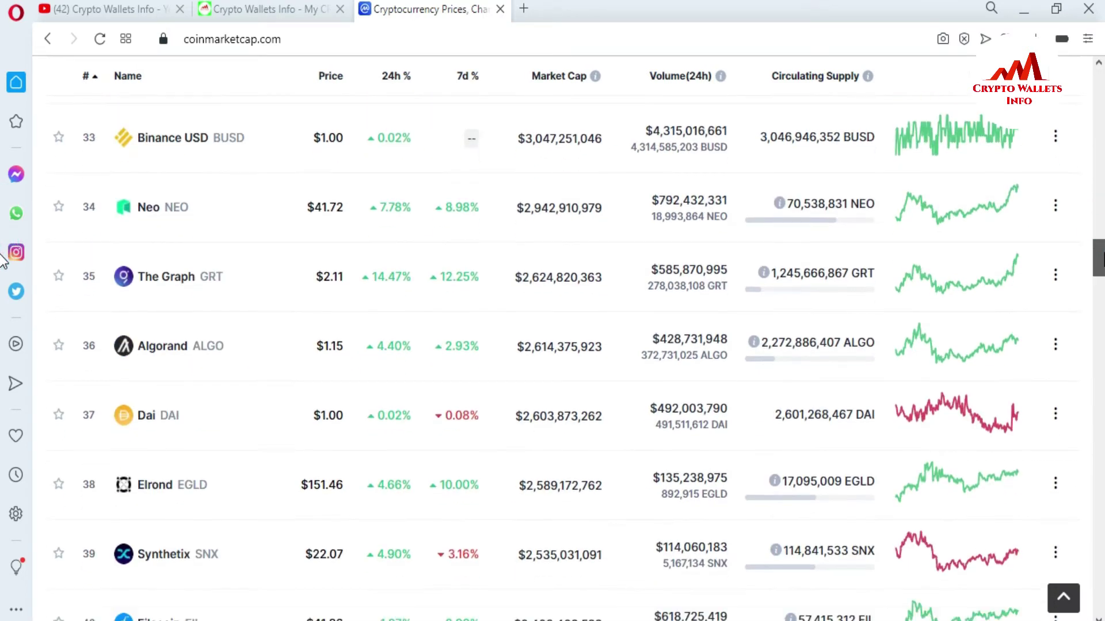
pyautogui.scroll(-2, 3, 268)
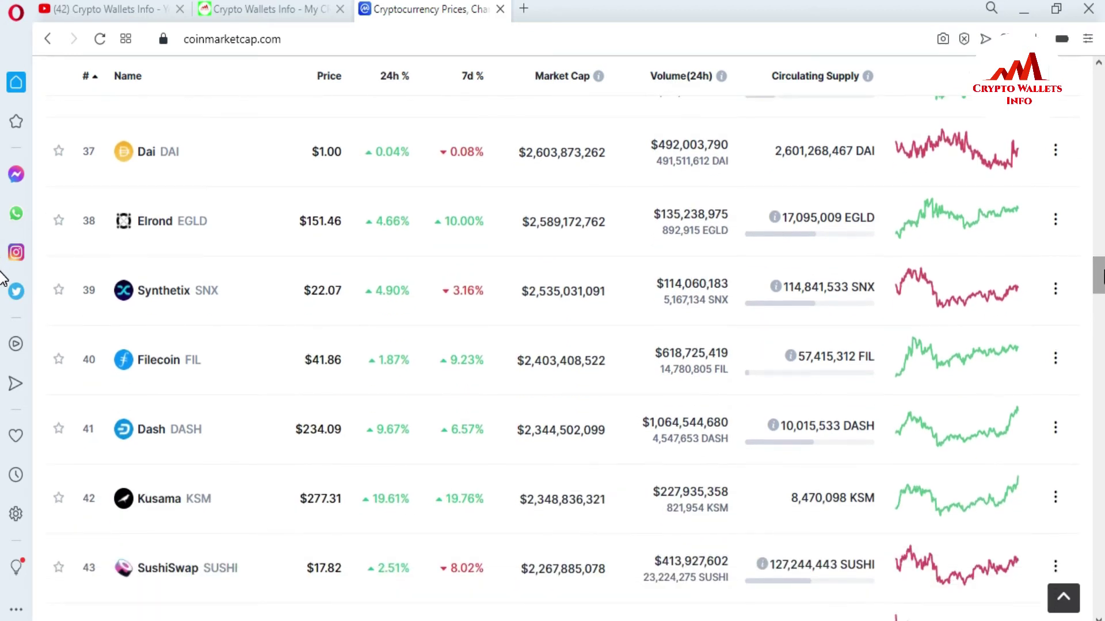
pyautogui.scroll(-2, 3, 290)
pyautogui.scroll(-2, 3, 294)
pyautogui.scroll(-1, 3, 299)
pyautogui.scroll(-1, 3, 311)
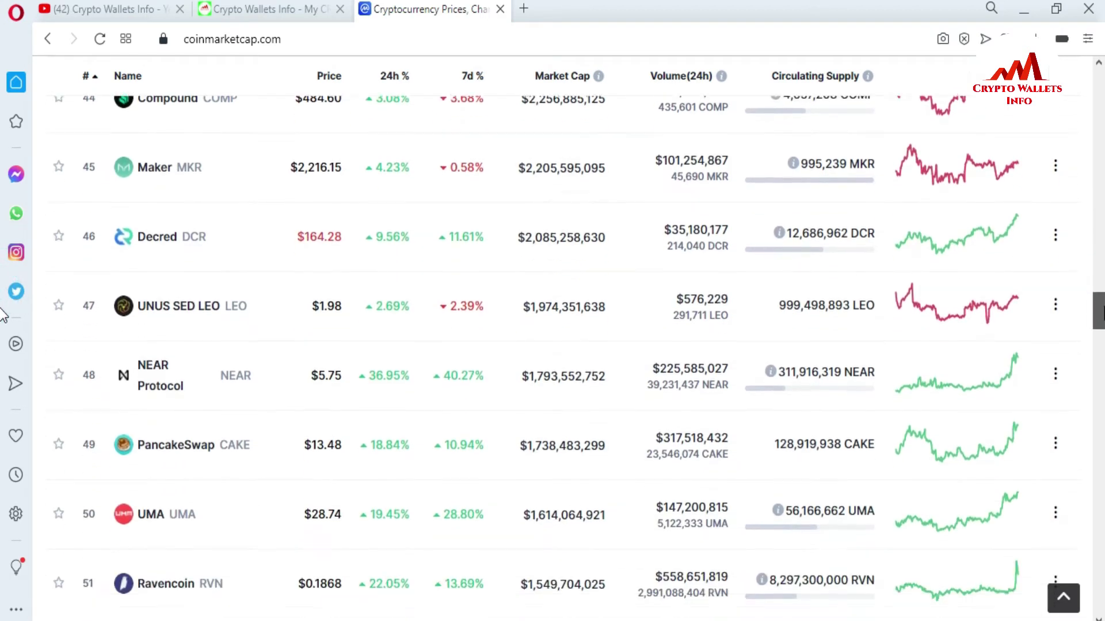
pyautogui.scroll(-1, 4, 321)
pyautogui.scroll(-1, 4, 324)
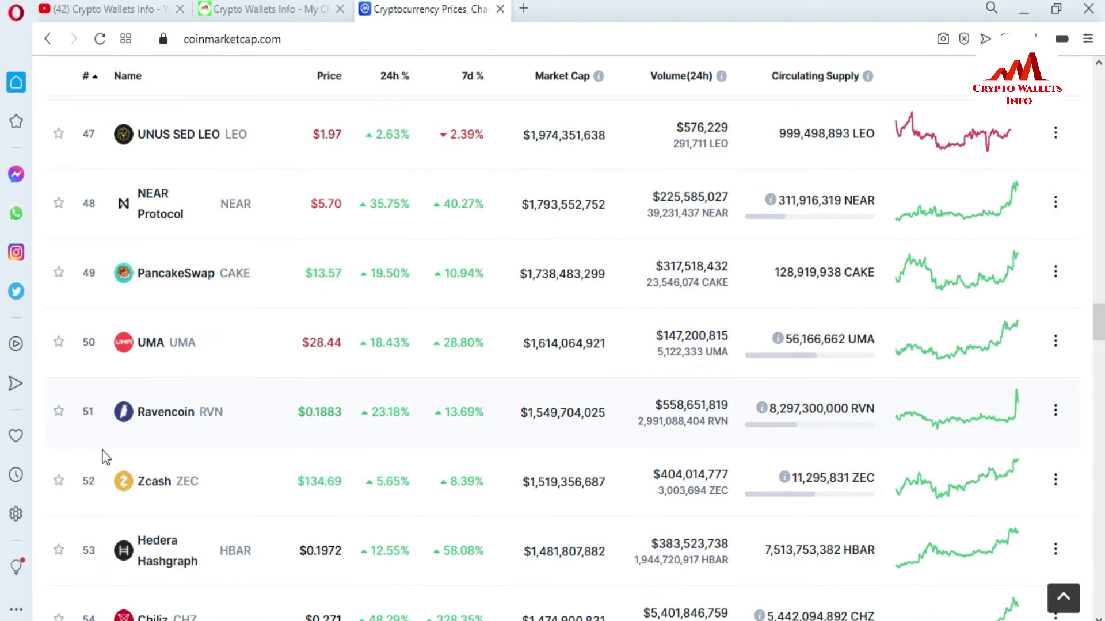
pyautogui.click(166, 423)
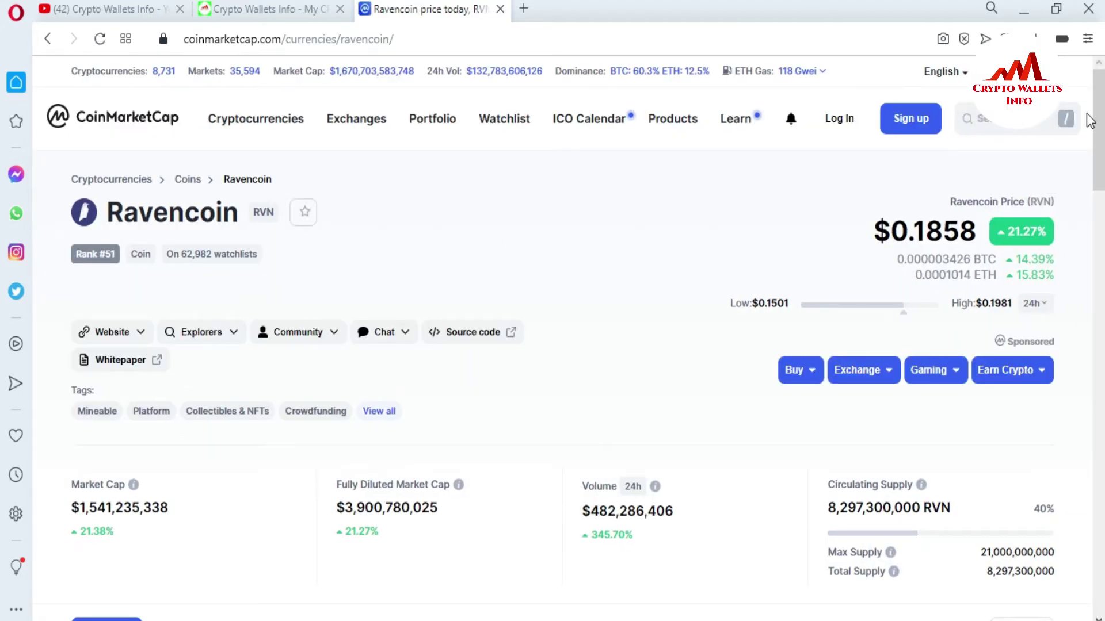
pyautogui.scroll(-2, 1101, 149)
pyautogui.scroll(2, 1100, 149)
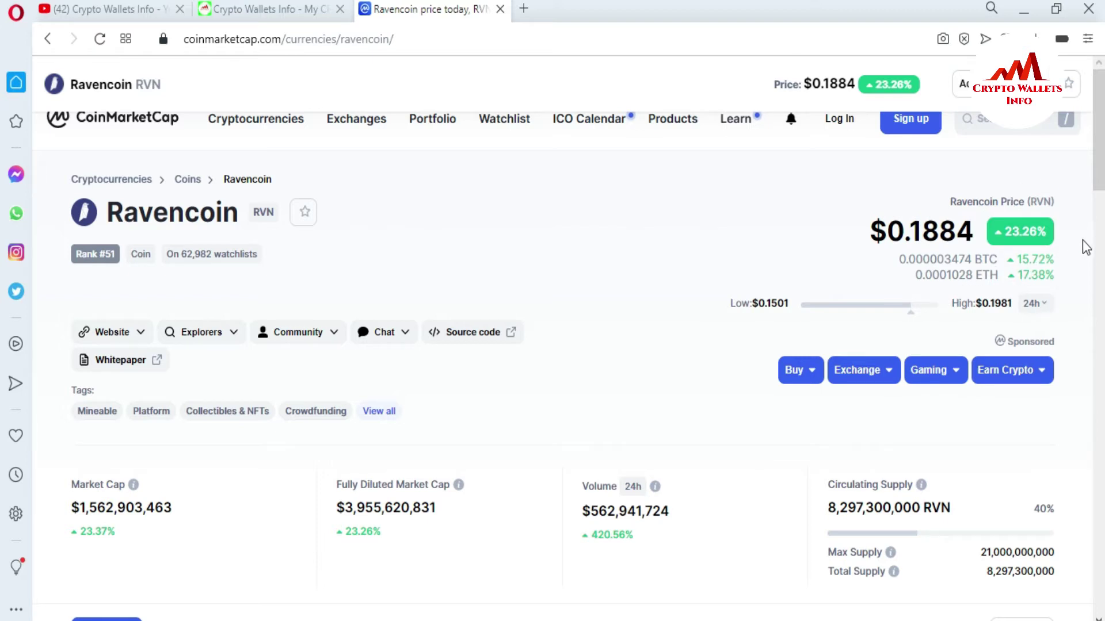
pyautogui.moveTo(1101, 140); pyautogui.dragTo(1102, 264)
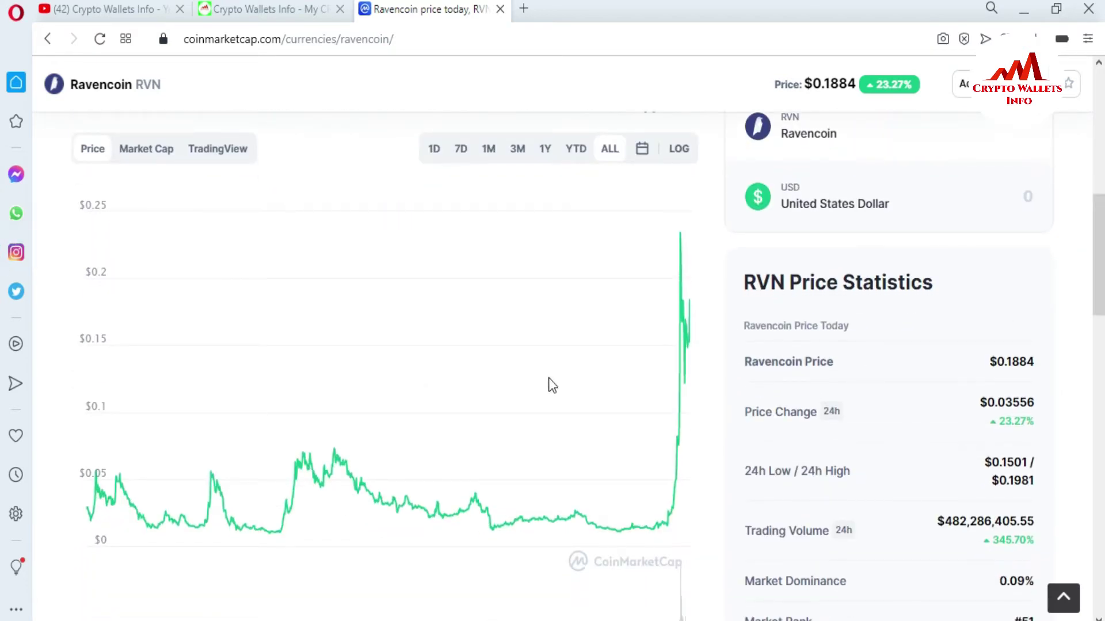
pyautogui.moveTo(680, 234)
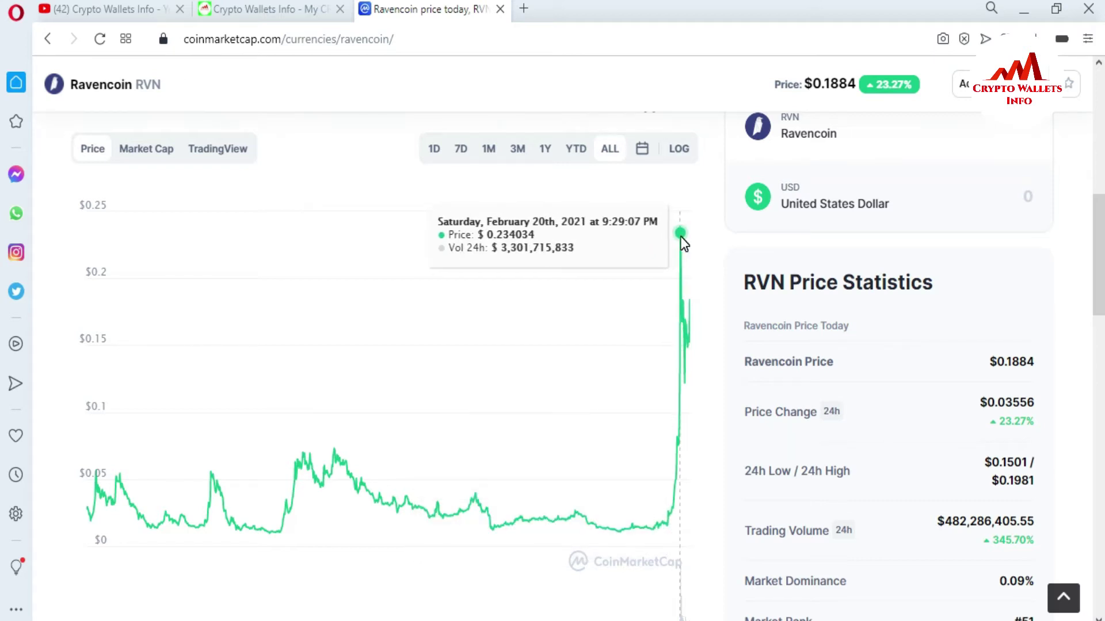
pyautogui.moveTo(1098, 251); pyautogui.dragTo(1102, 319)
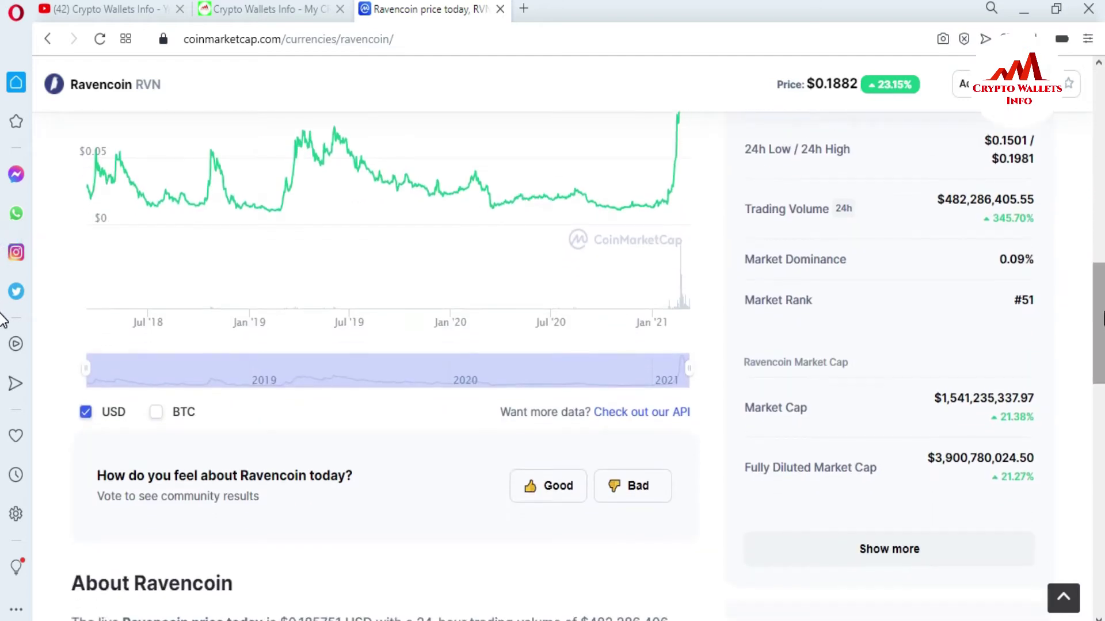
pyautogui.click(893, 553)
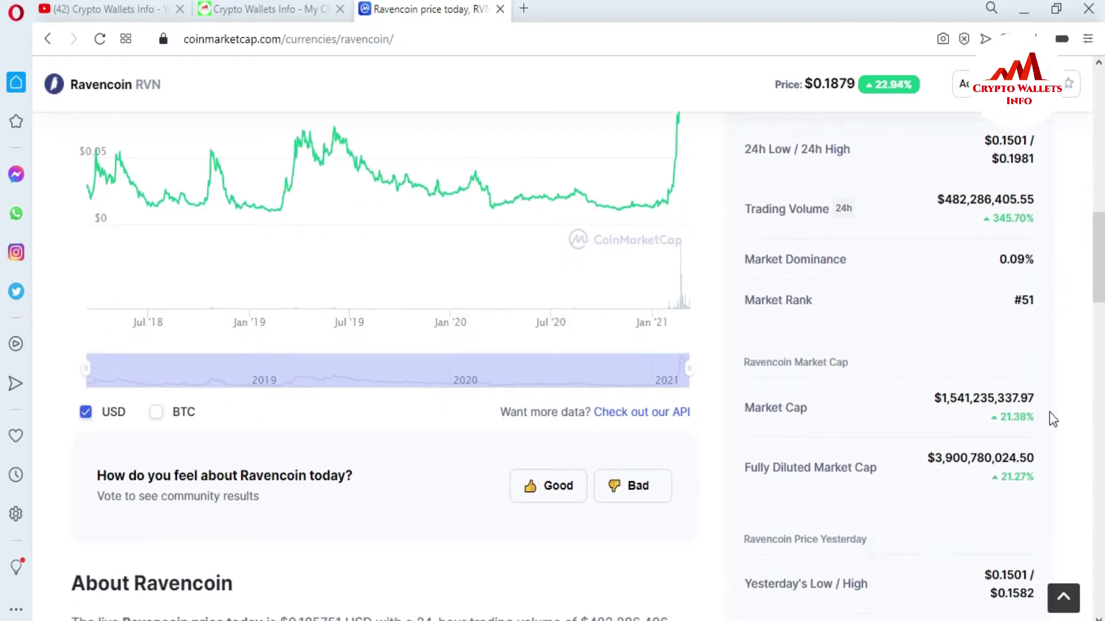
pyautogui.moveTo(1098, 259); pyautogui.dragTo(1101, 359)
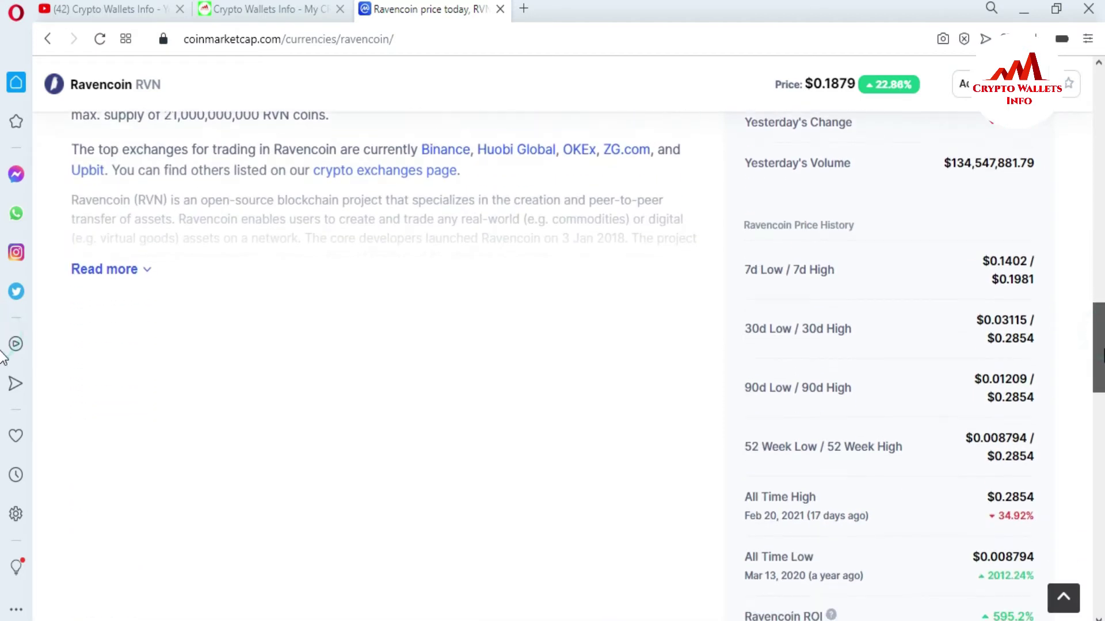
pyautogui.moveTo(5, 358); pyautogui.dragTo(9, 390)
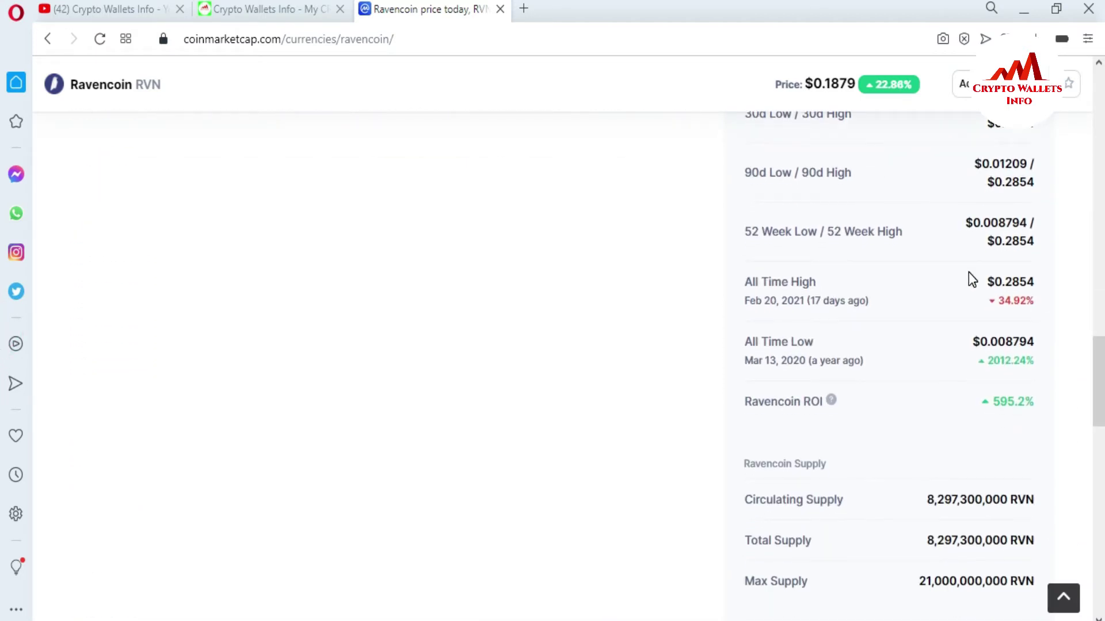
pyautogui.moveTo(982, 281); pyautogui.dragTo(1036, 281)
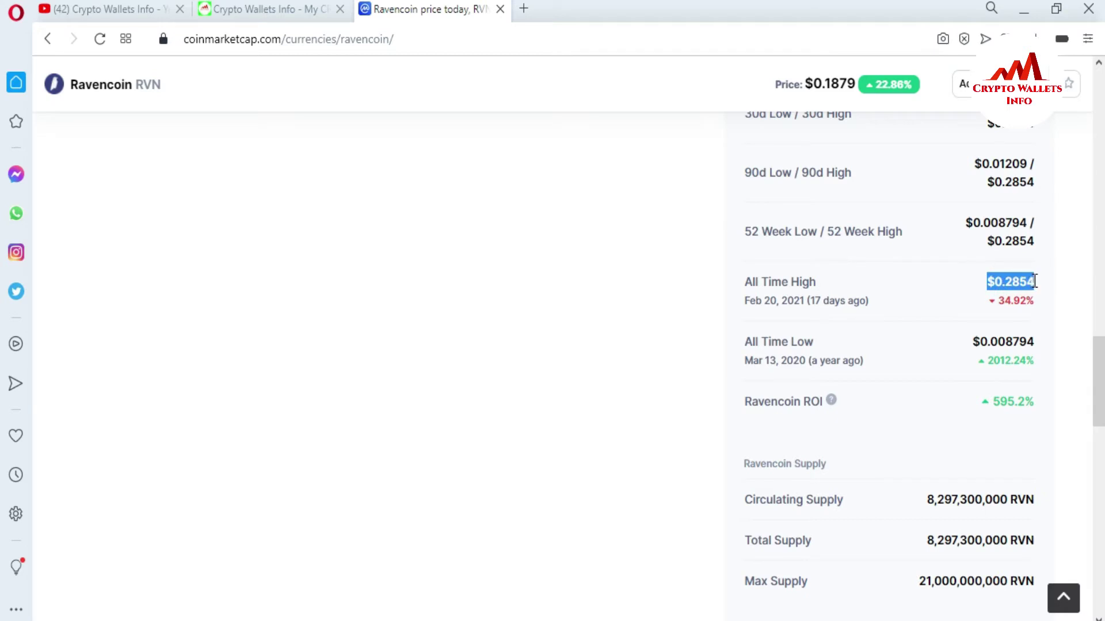
pyautogui.moveTo(1101, 395); pyautogui.dragTo(1103, 128)
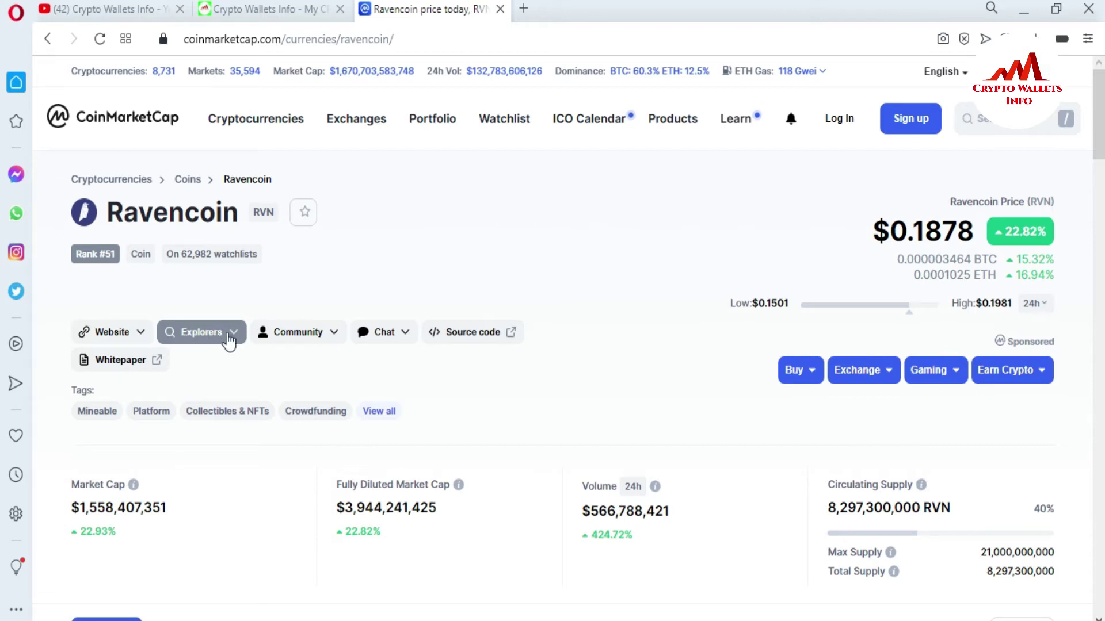
# Open ravencoin.org in a new tab from the Website links and close the upgrade announcement.
pyautogui.click(144, 342)
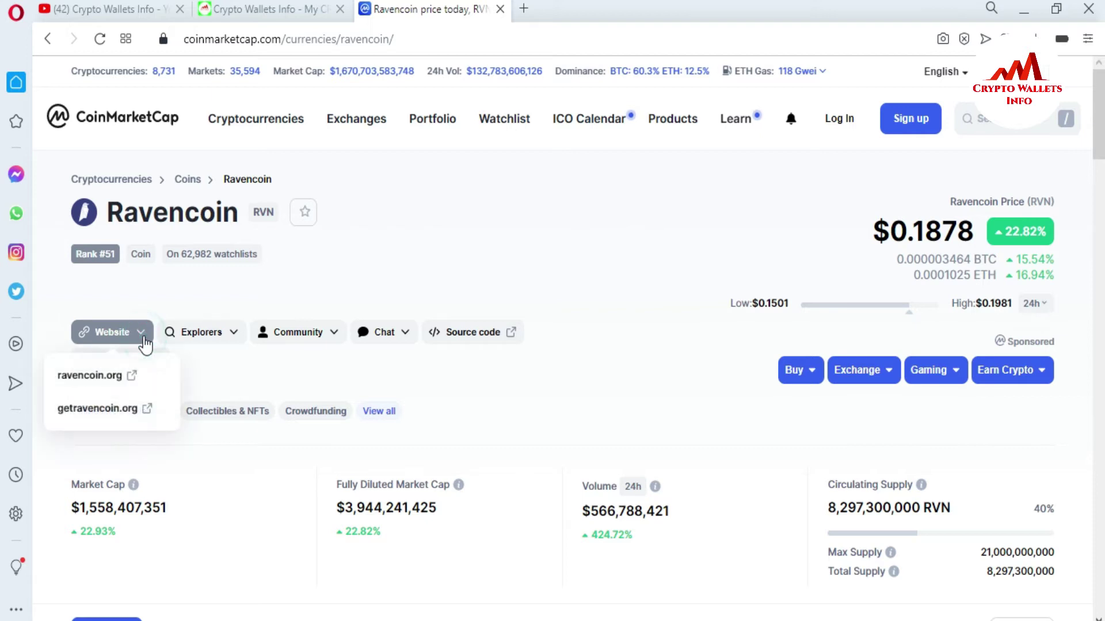
pyautogui.click(92, 380)
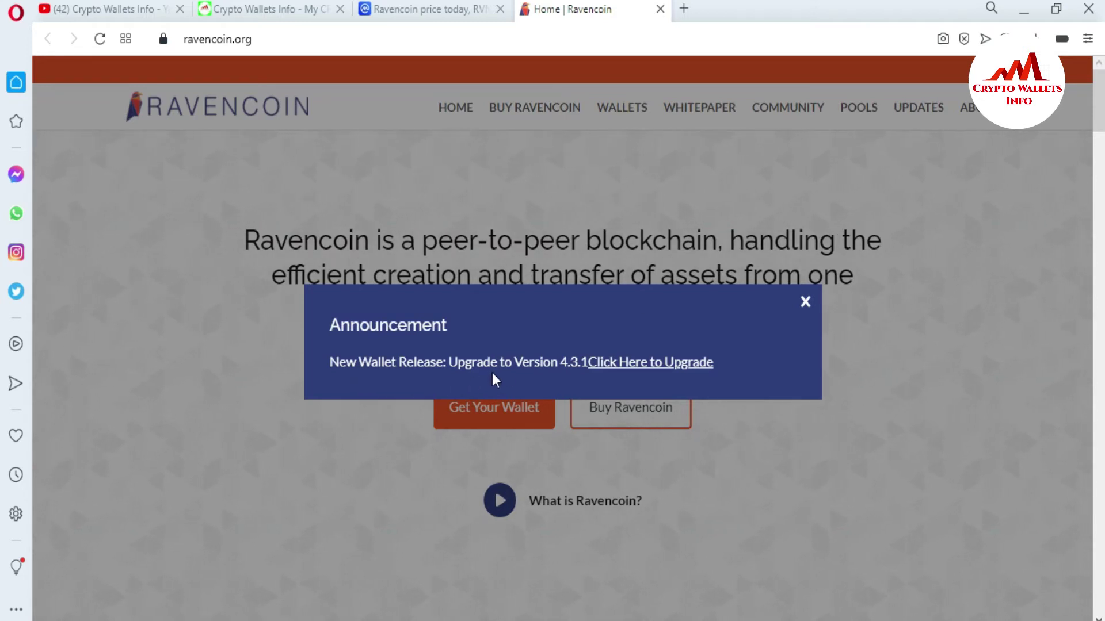
pyautogui.click(805, 302)
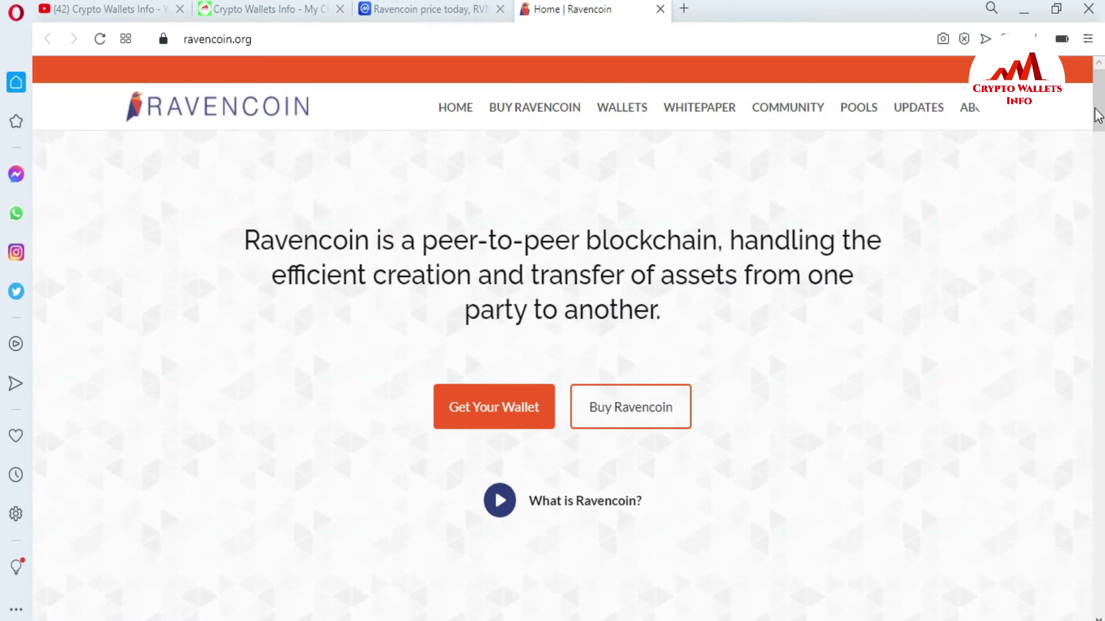
pyautogui.scroll(-1, 3, 108)
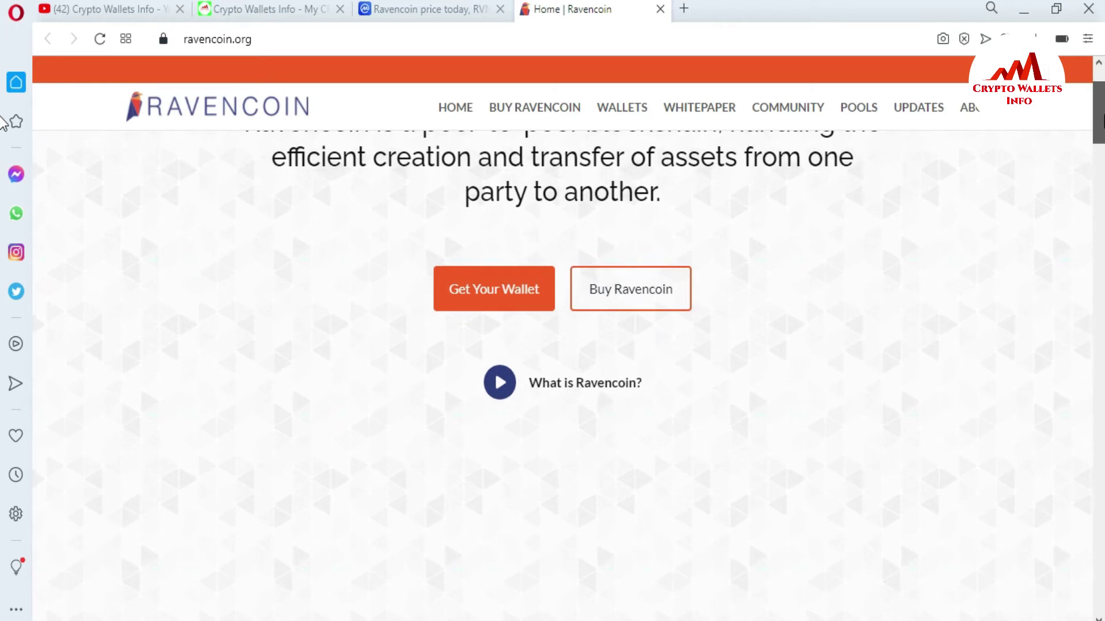
pyautogui.scroll(-1, 2, 132)
pyautogui.scroll(2, 2, 129)
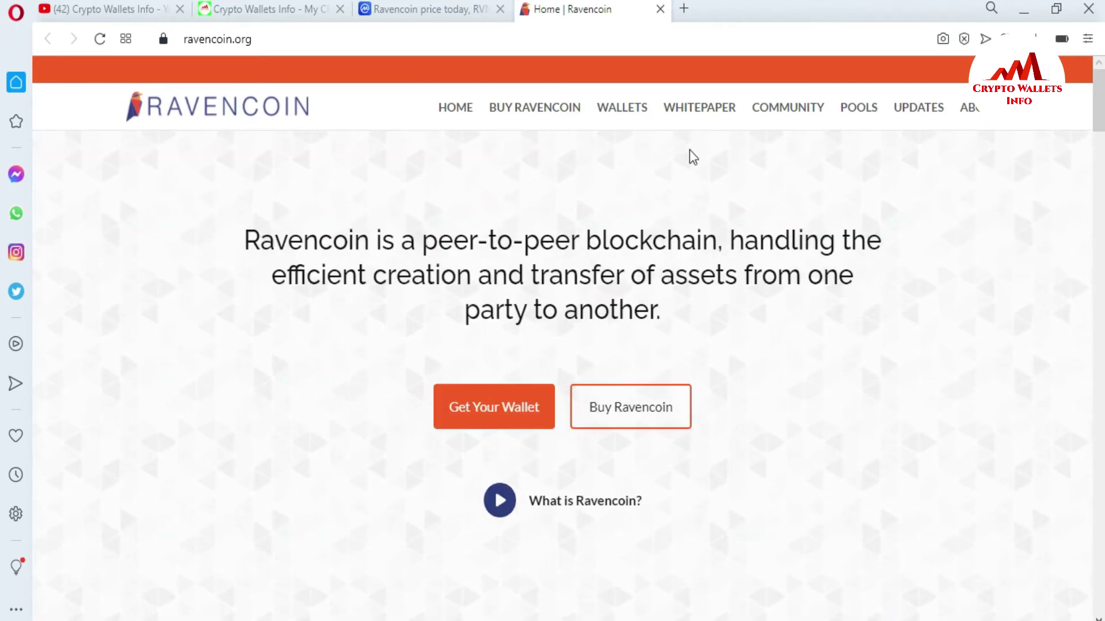
# Go to the Ravencoin Wallets page and download the Windows desktop wallet installer.
pyautogui.click(504, 417)
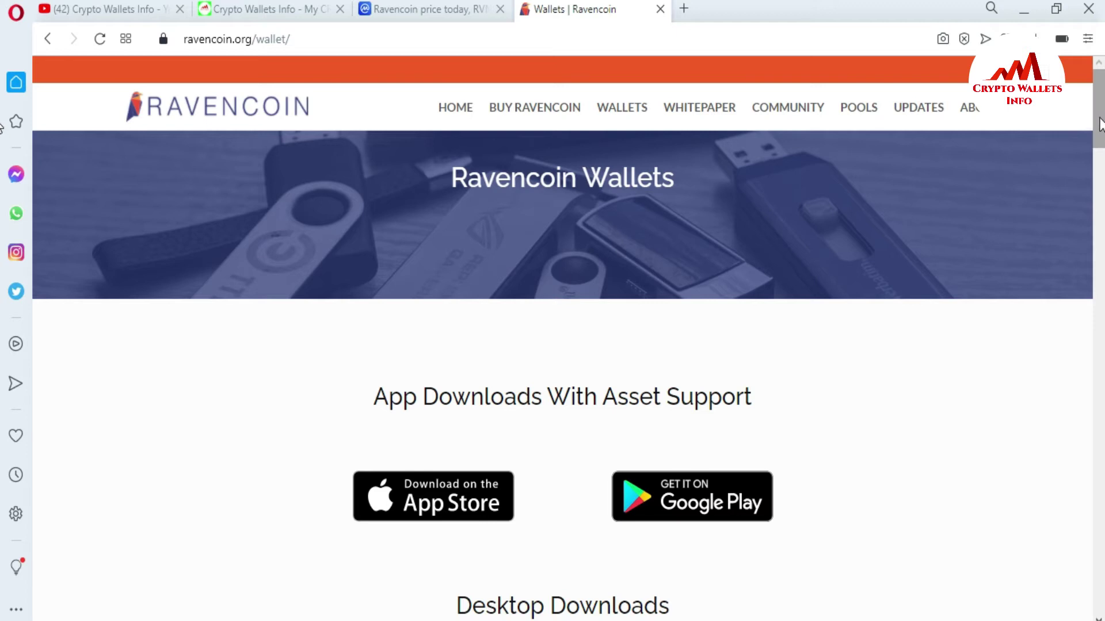
pyautogui.scroll(-2, 1102, 137)
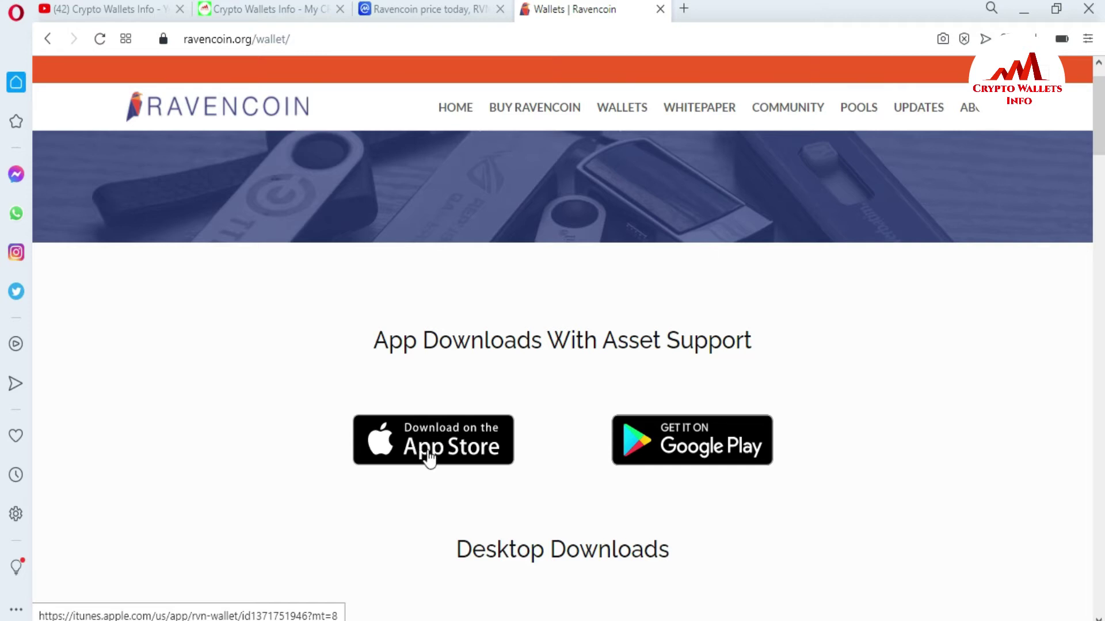
pyautogui.scroll(-1, 5, 112)
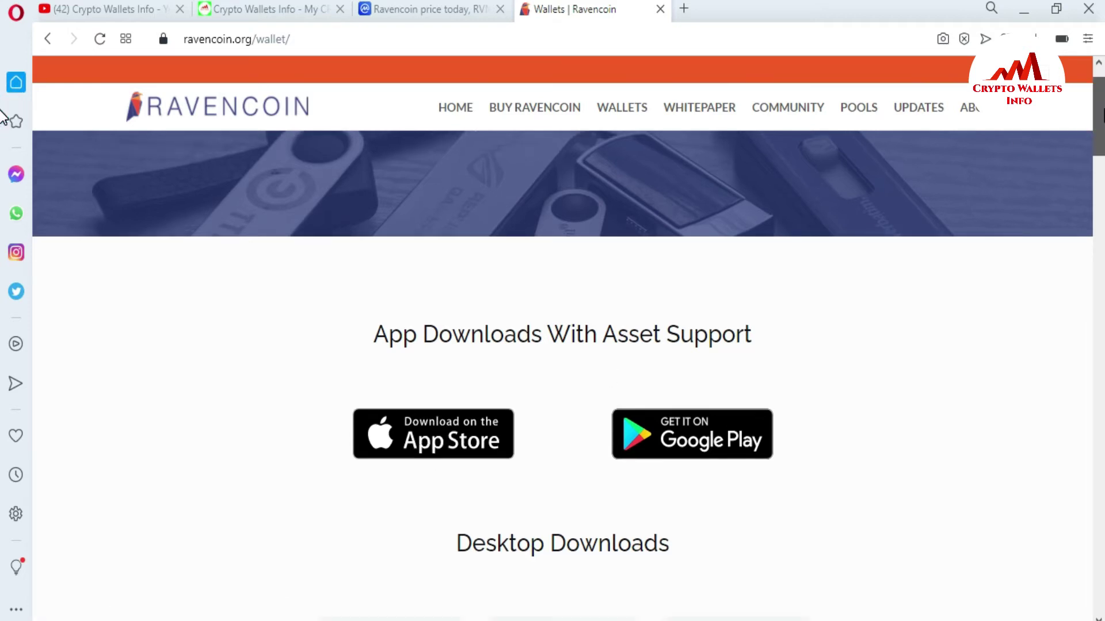
pyautogui.scroll(-2, 3, 130)
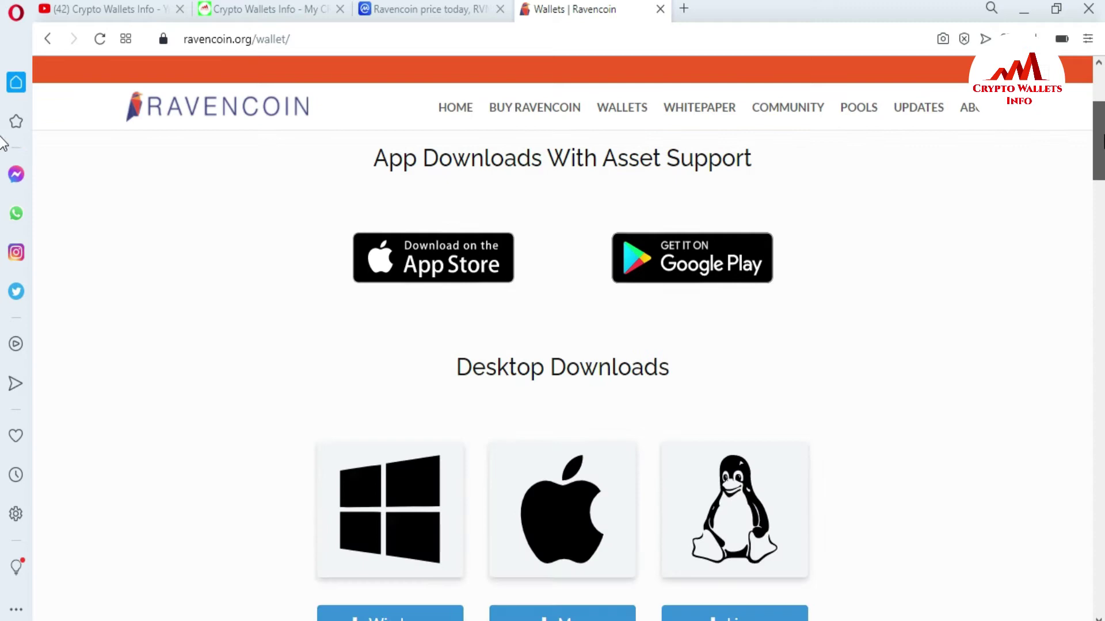
pyautogui.scroll(-1, 3, 146)
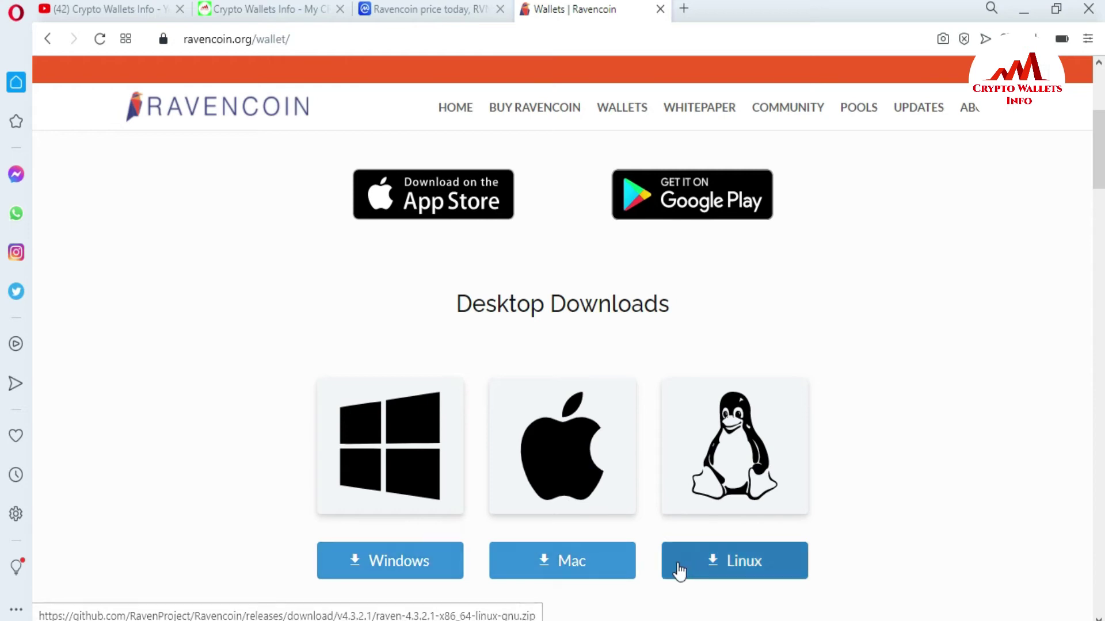
pyautogui.click(400, 566)
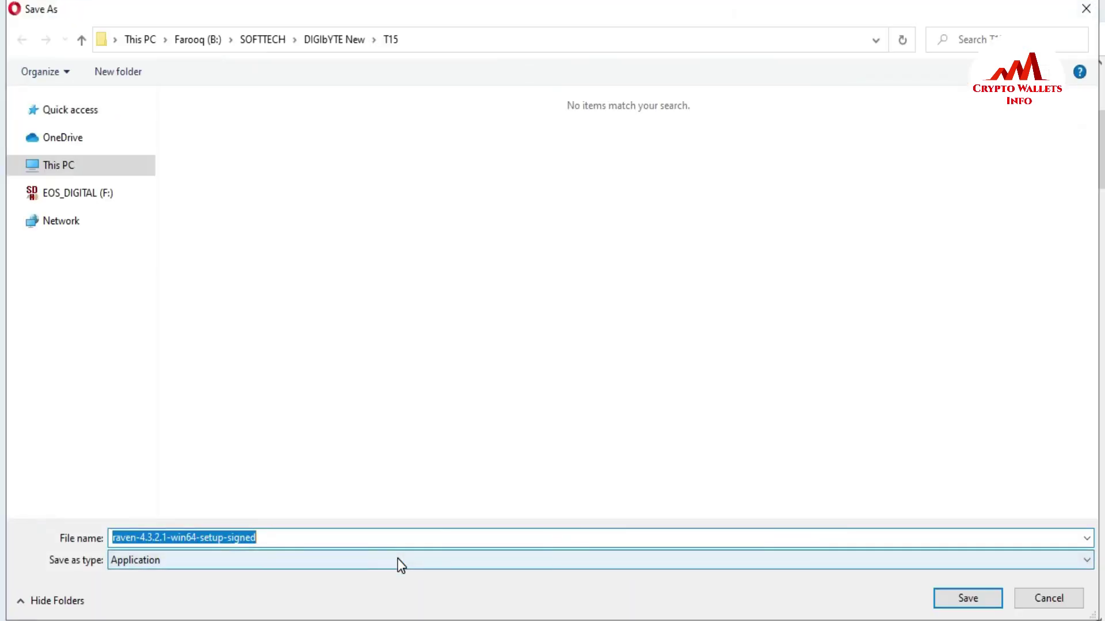
# Save raven-4.3.2.1-win64-setup-signed.exe to the T15 folder and let the 15.2 MB download finish.
pyautogui.click(980, 603)
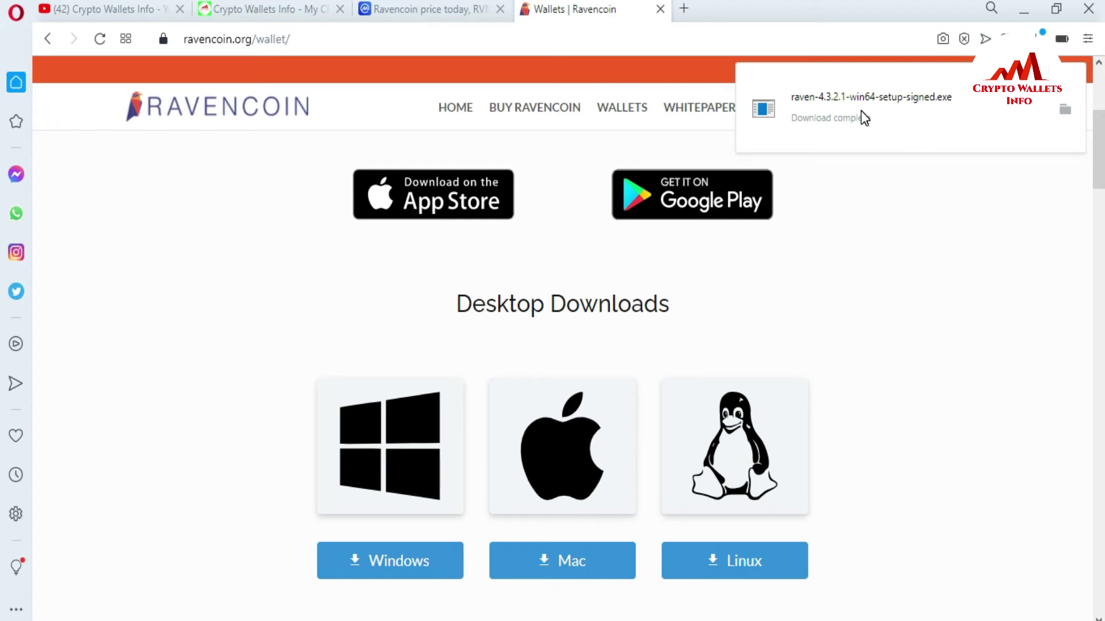
# Run the downloaded installer and install Raven Core (64-bit) with the default folder and shortcuts.
pyautogui.click(860, 111)
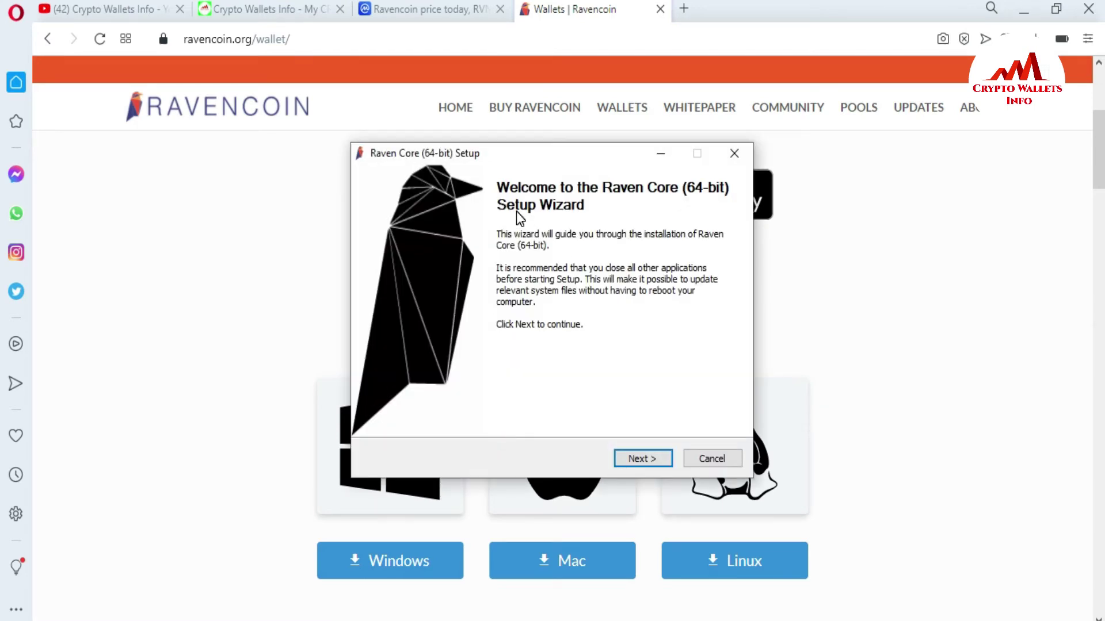
pyautogui.click(644, 458)
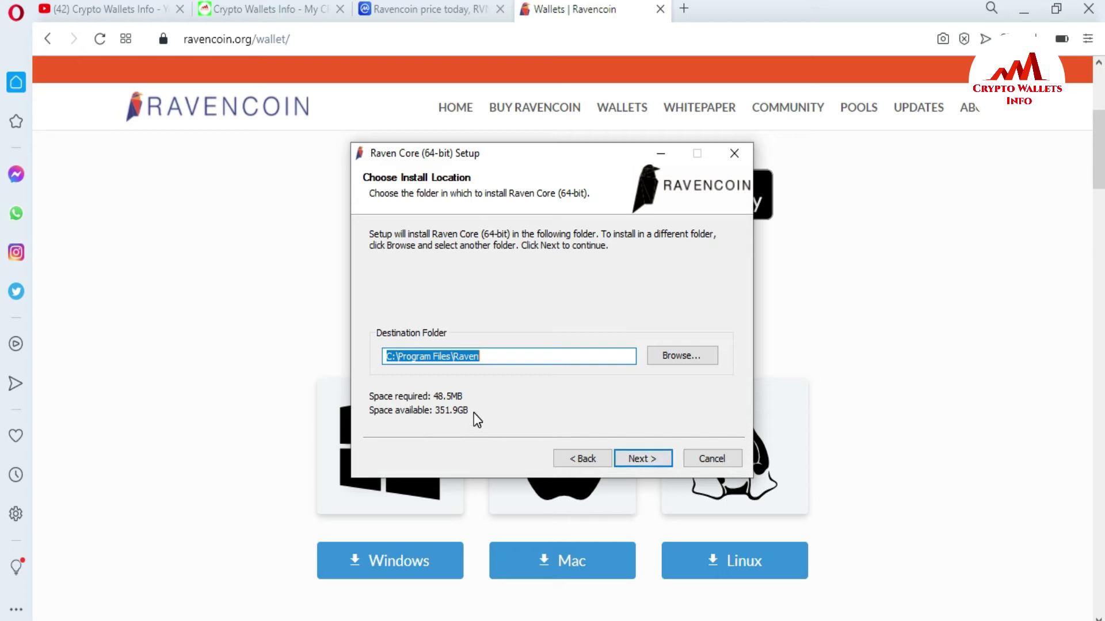
pyautogui.click(635, 461)
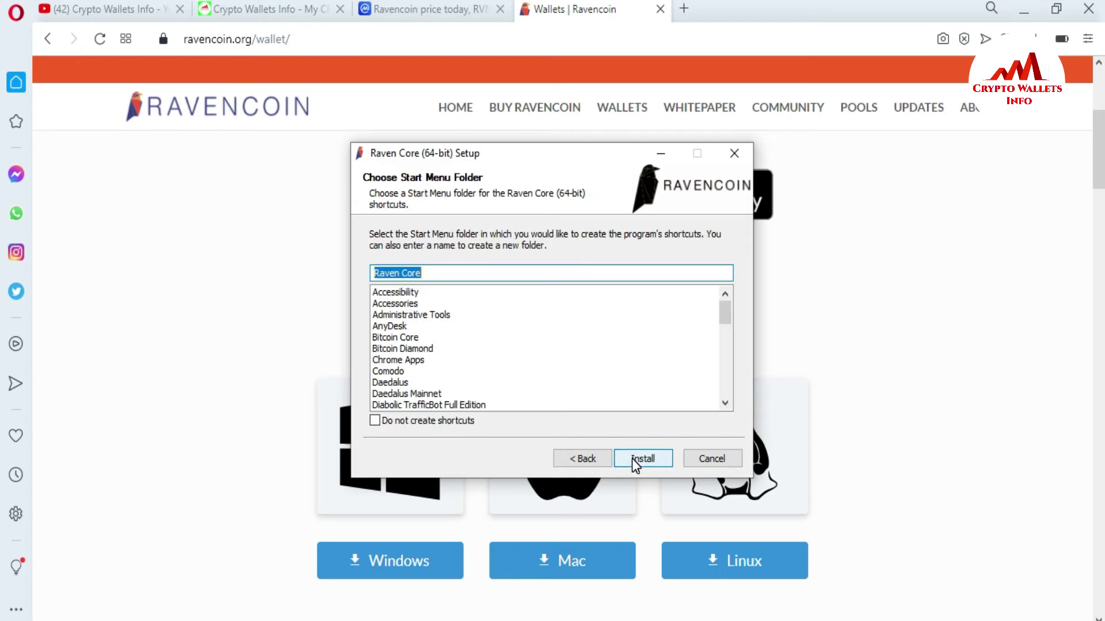
pyautogui.click(642, 460)
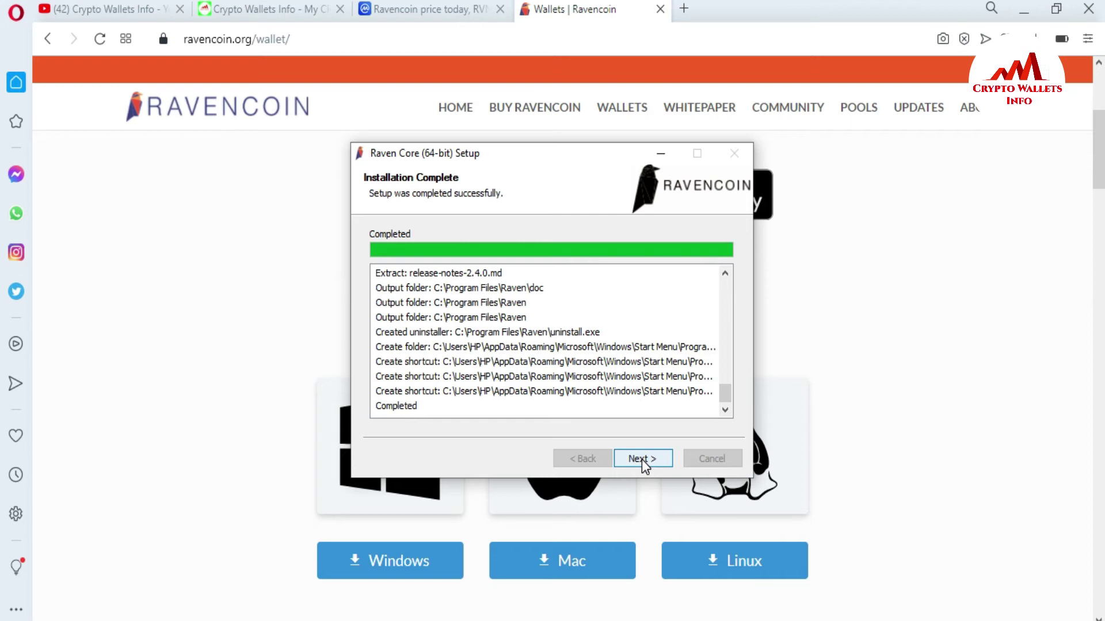
pyautogui.click(637, 461)
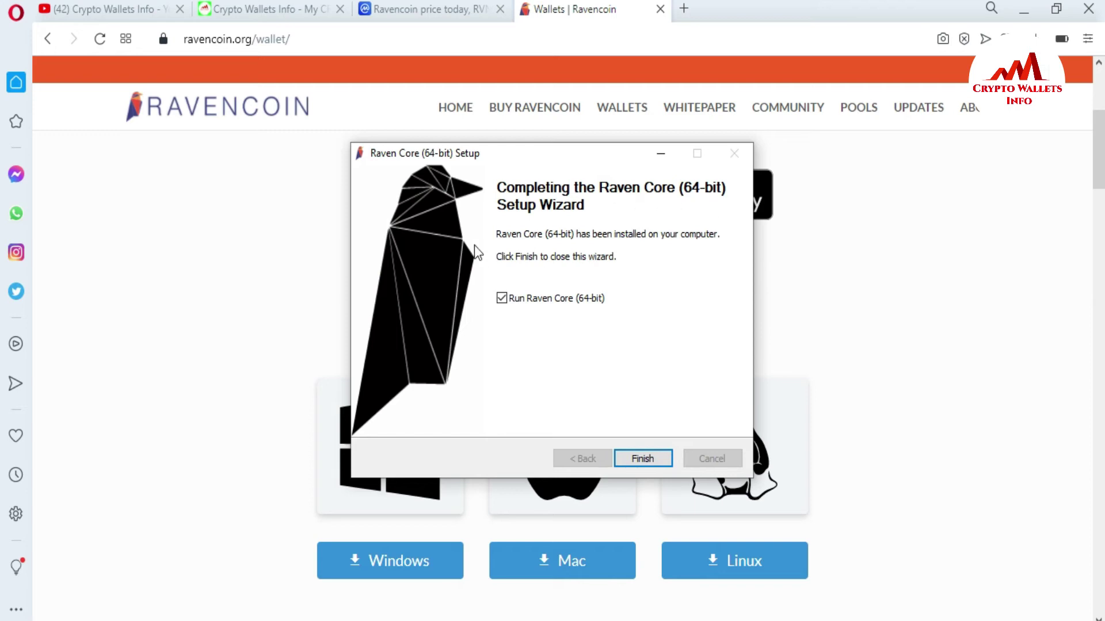
# Finish setup to launch Raven Core and keep the default data directory.
pyautogui.click(647, 457)
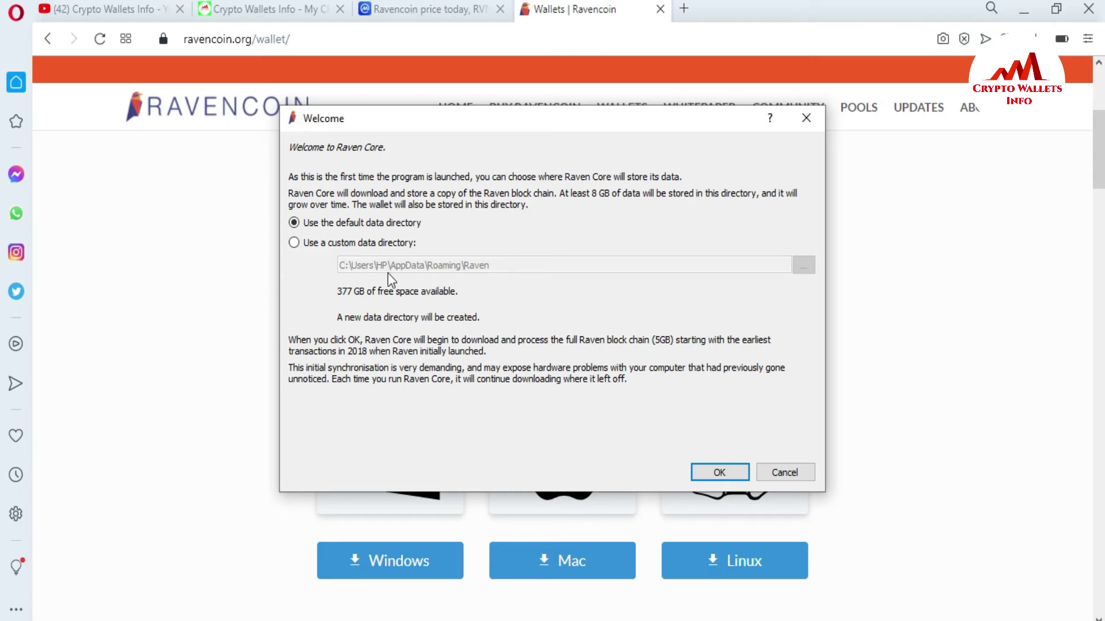
pyautogui.click(295, 243)
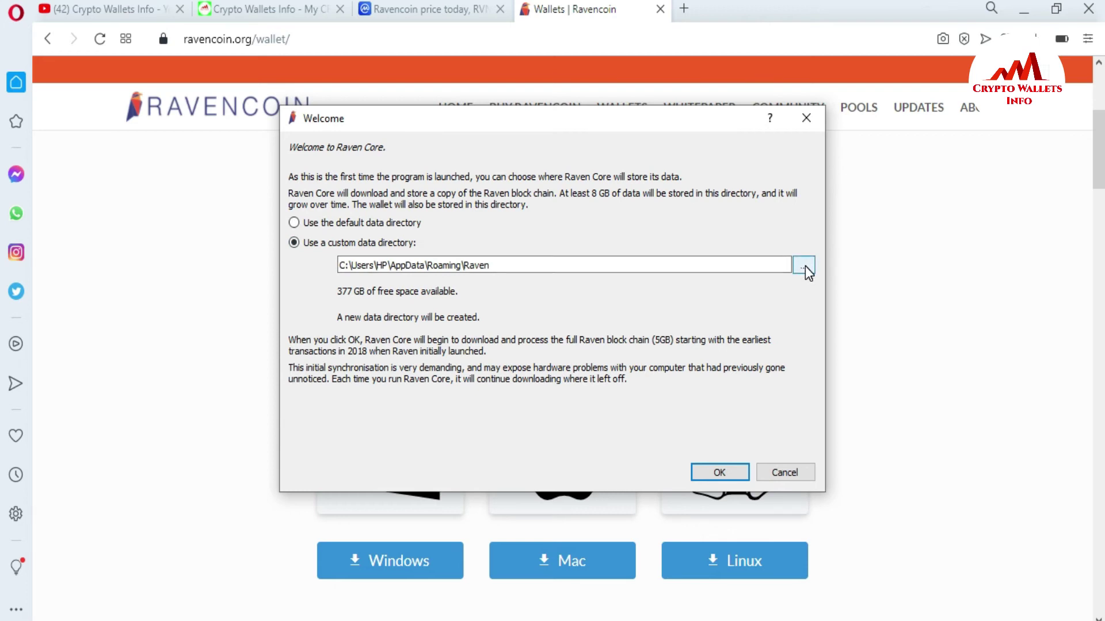
pyautogui.click(294, 223)
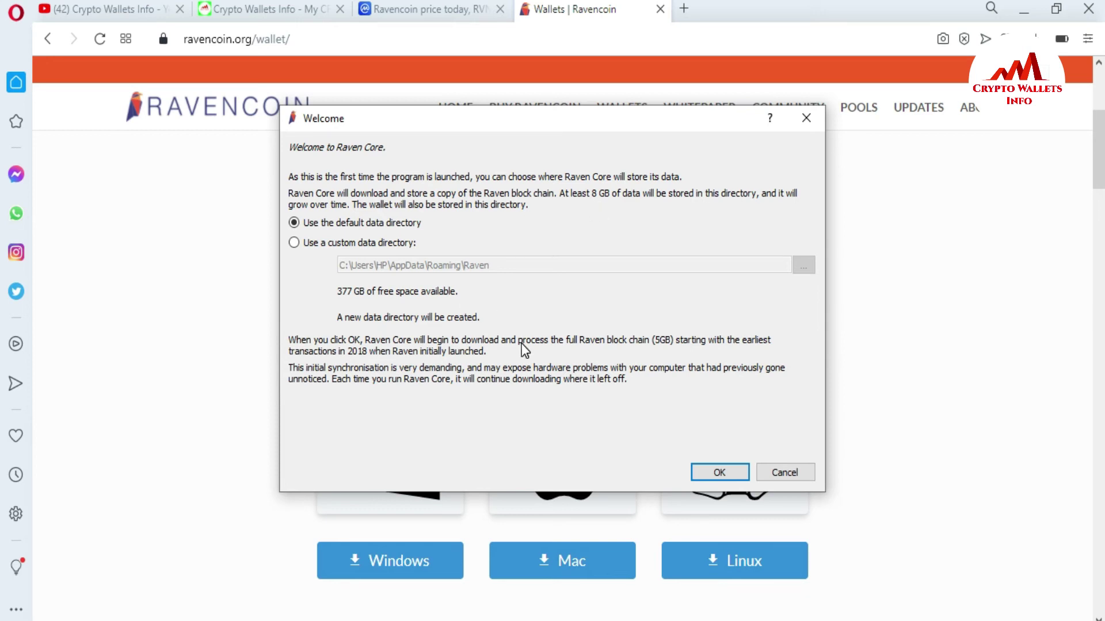
pyautogui.click(719, 471)
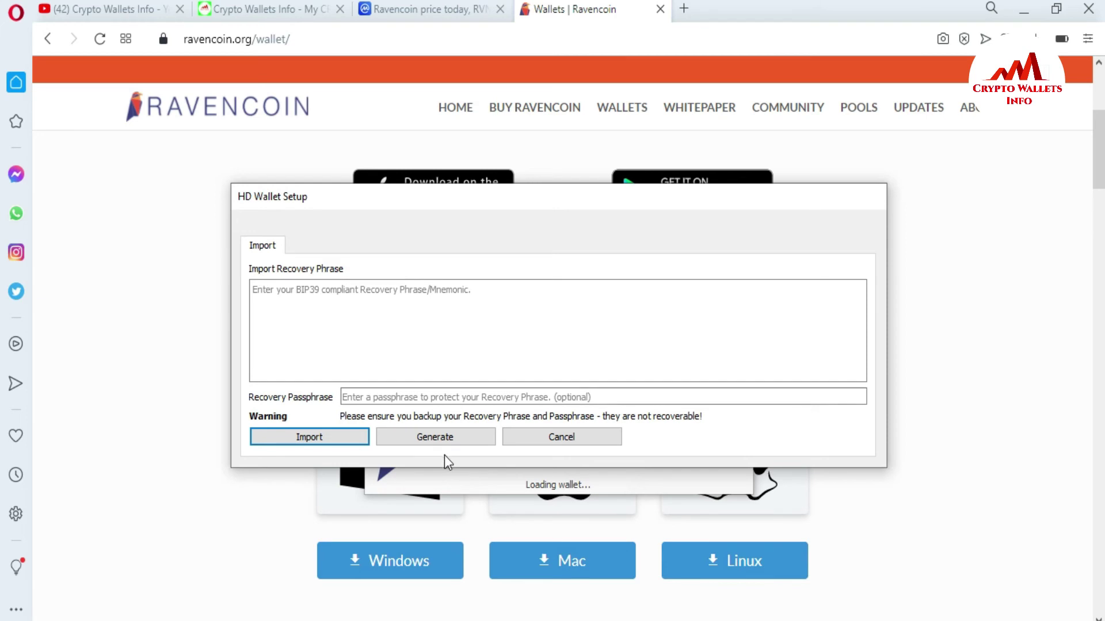
# Generate a 12-word recovery phrase, select it, and switch to a blank Notepad.
pyautogui.click(493, 424)
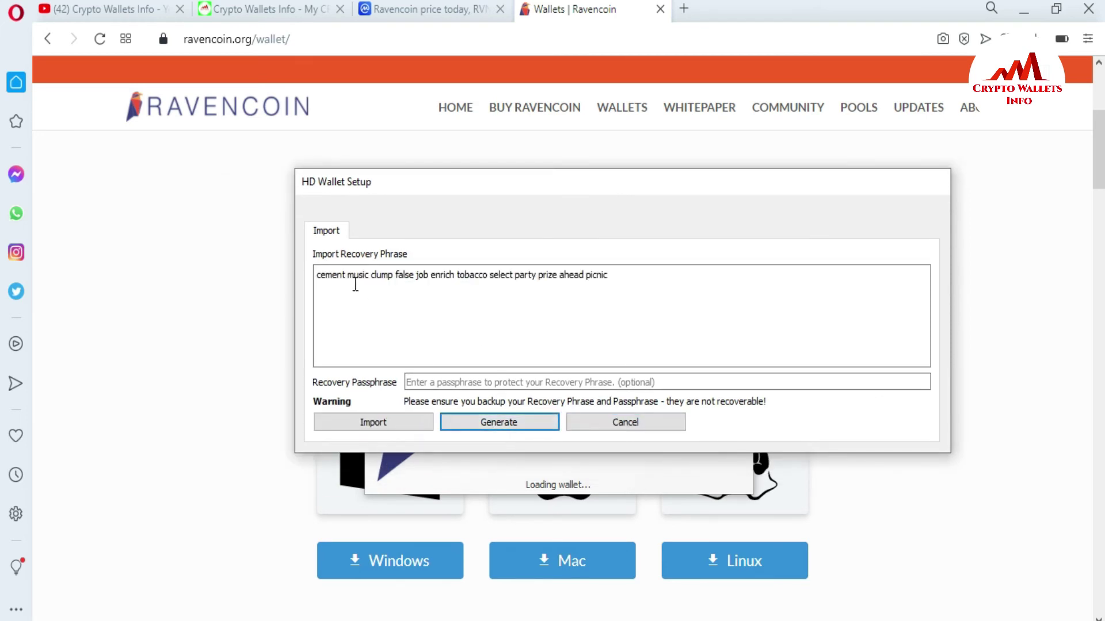
pyautogui.moveTo(621, 275); pyautogui.dragTo(313, 276)
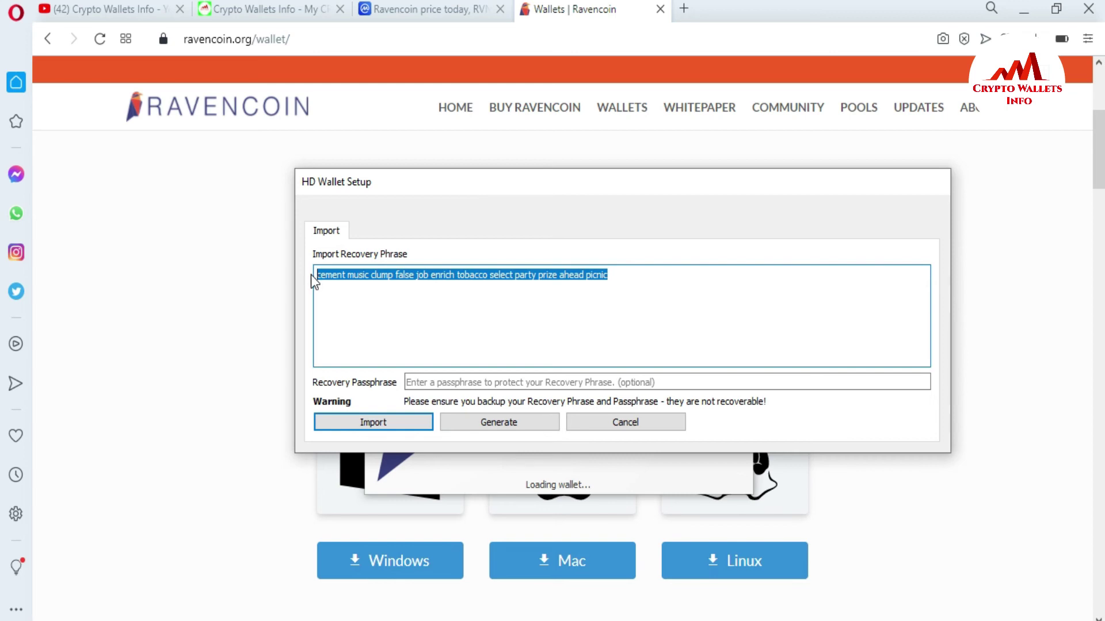
pyautogui.hotkey('alt', 'Tab')
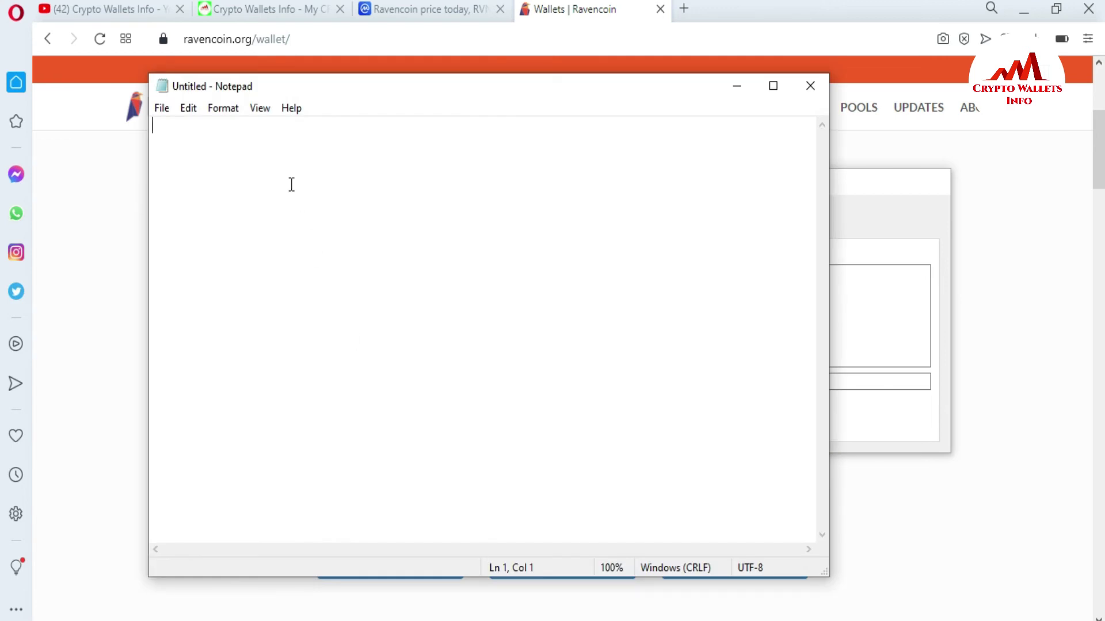
pyautogui.write('R')
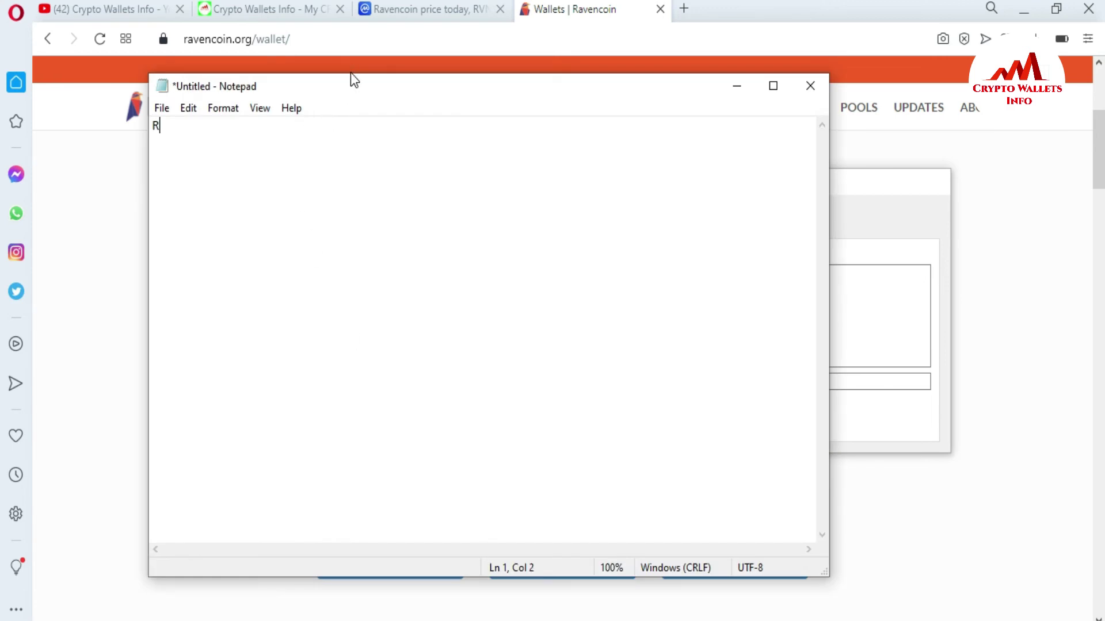
pyautogui.write('a')
# Write 'Raven Coin Wallet Information' and the recovery phrase in Notepad, then minimize it.
pyautogui.press('BackSpace')
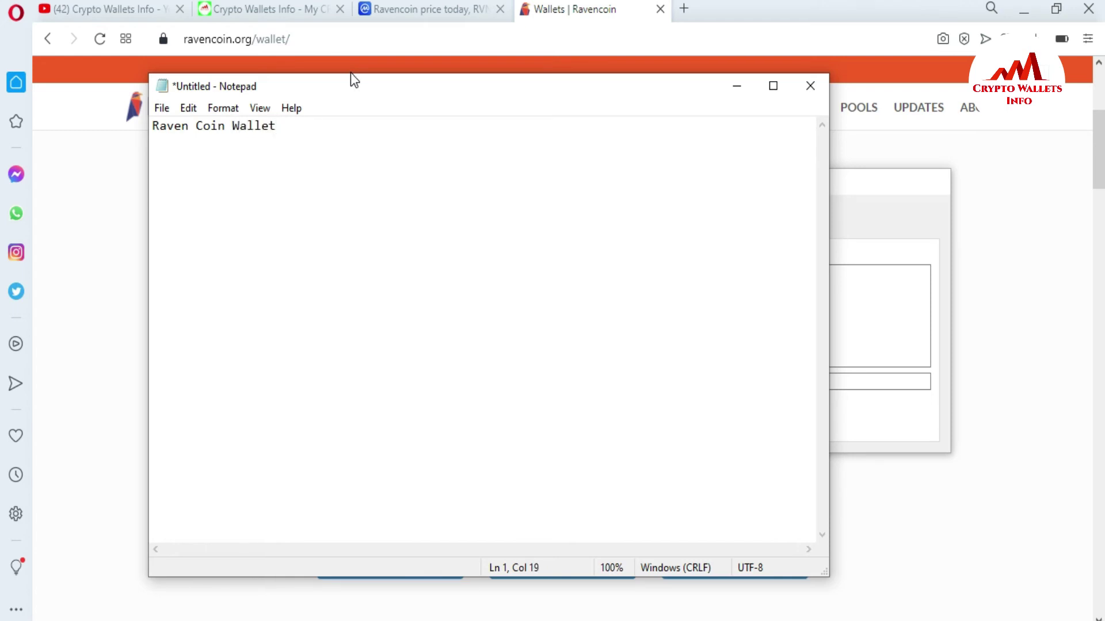
pyautogui.press('Return')
pyautogui.press('Return')
pyautogui.press('Return')
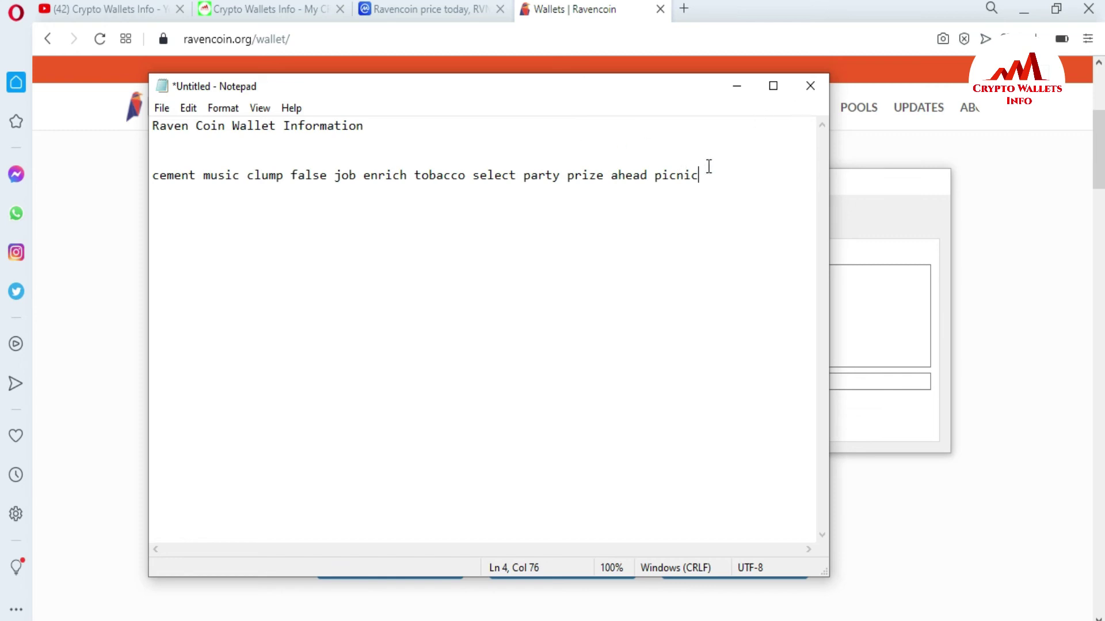
pyautogui.click(740, 87)
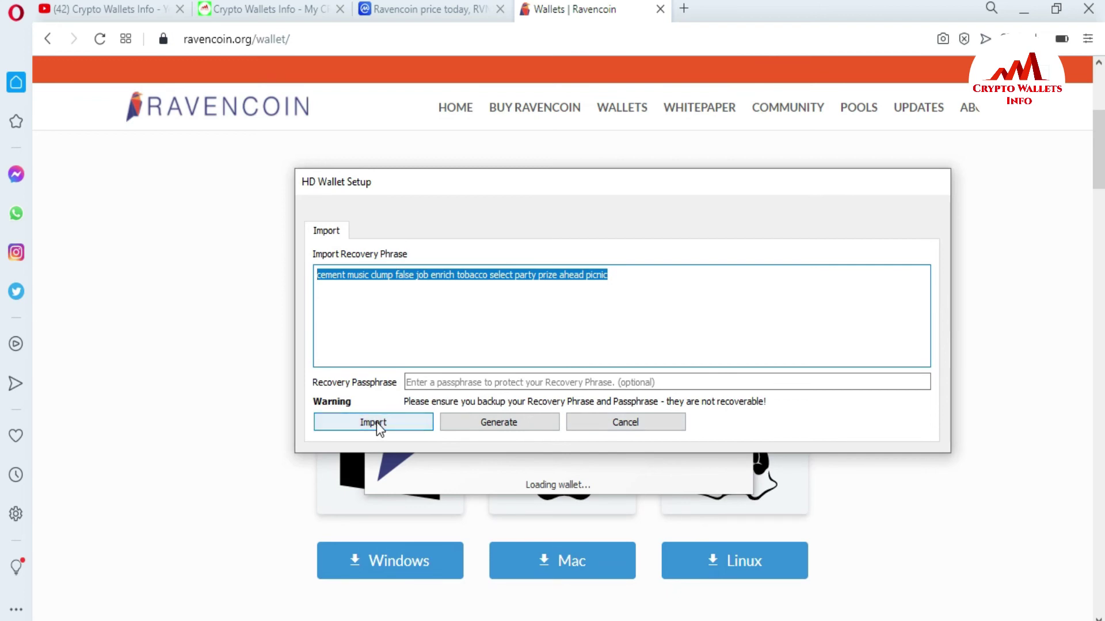
# Copy the recovery phrase from Notepad into the passphrase field and import the wallet.
pyautogui.click(443, 388)
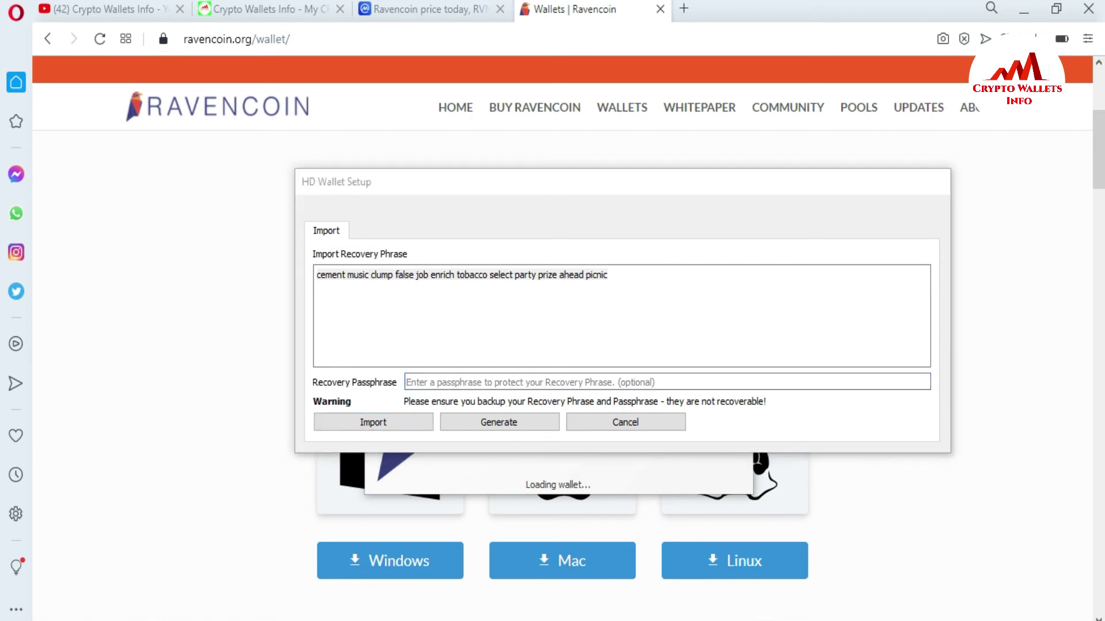
pyautogui.hotkey('alt', 'Tab')
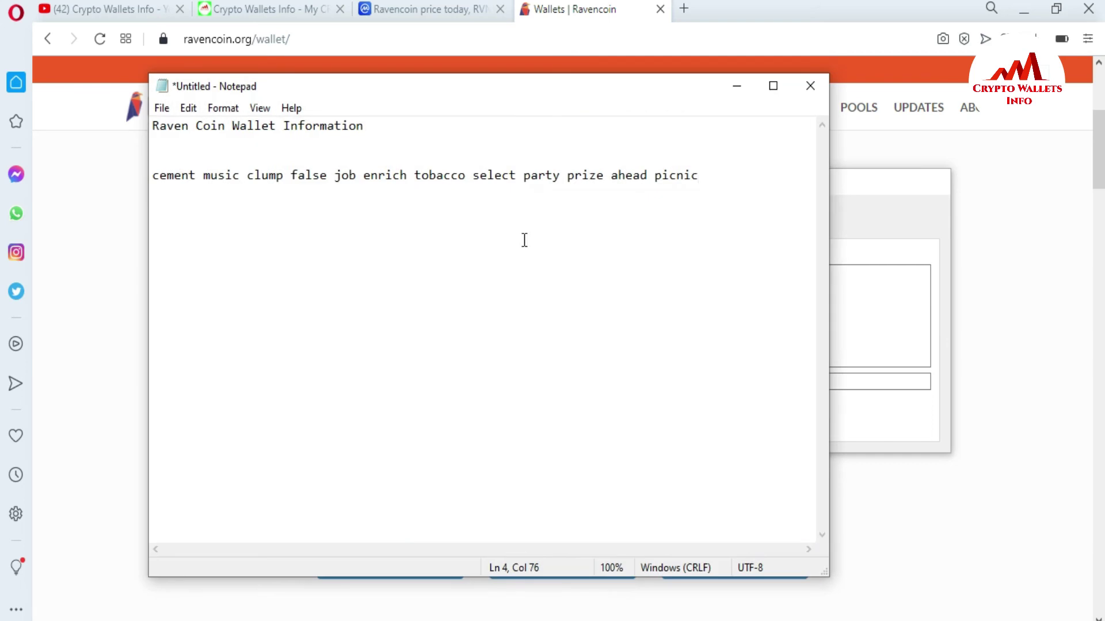
pyautogui.moveTo(707, 174); pyautogui.dragTo(141, 192)
pyautogui.hotkey('ctrl', 'c')
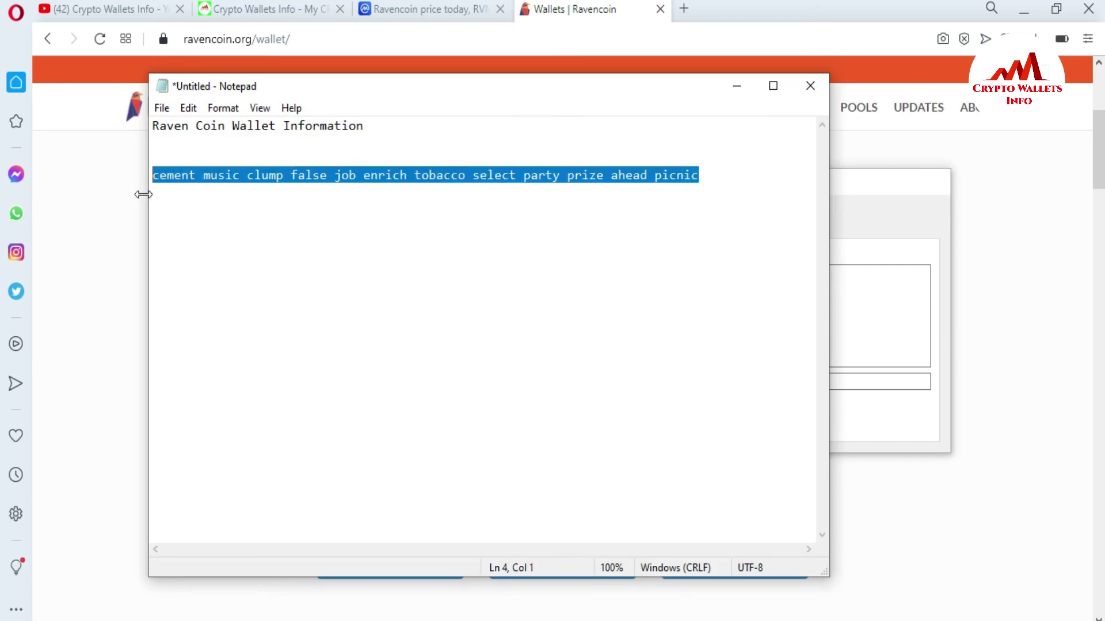
pyautogui.click(735, 86)
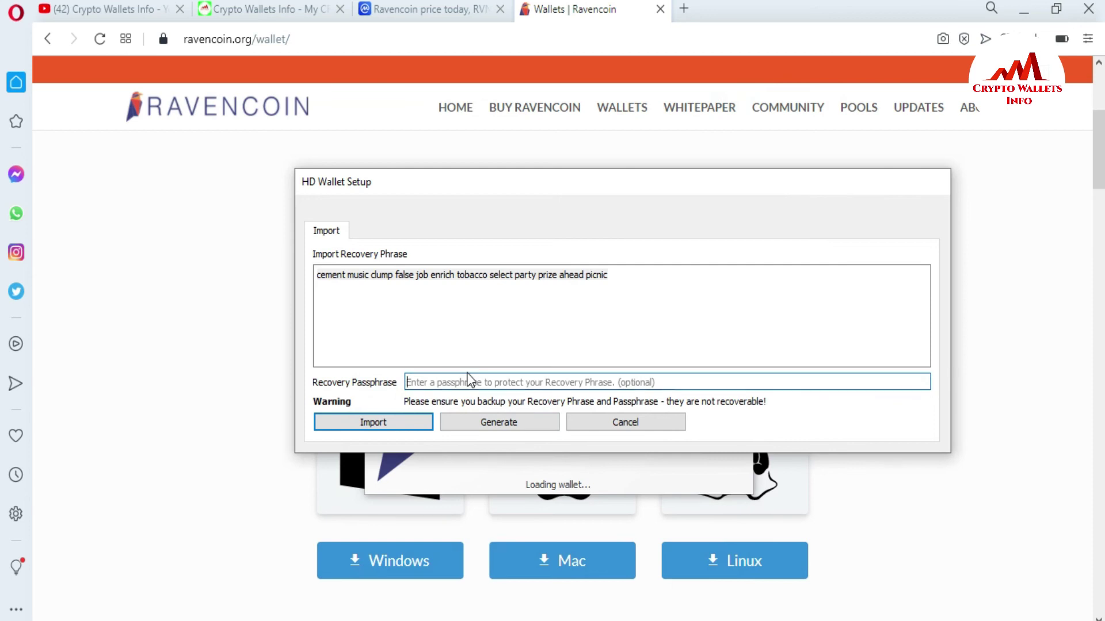
pyautogui.hotkey('ctrl', 'v')
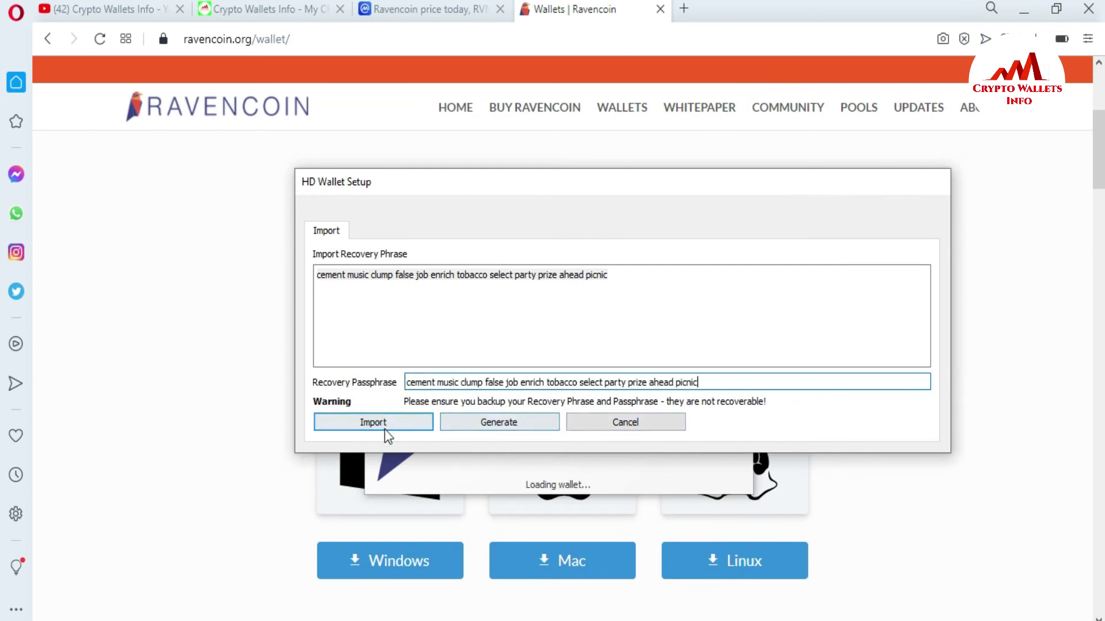
pyautogui.click(386, 435)
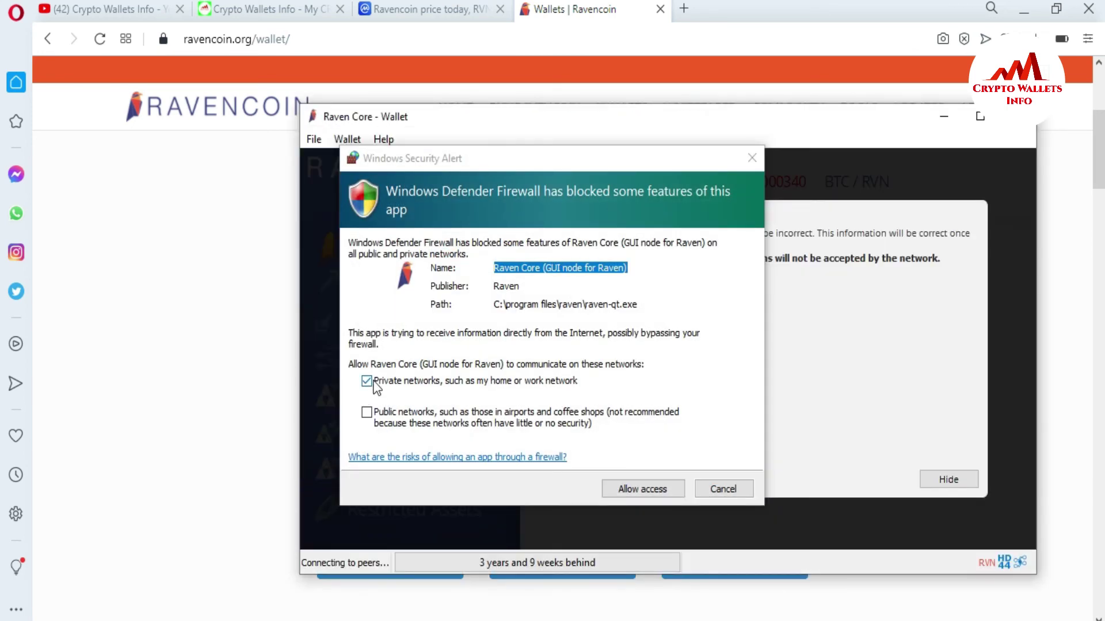
# Allow Raven Core through Windows Firewall on private networks only, with public networks unticked.
pyautogui.click(367, 381)
pyautogui.click(367, 413)
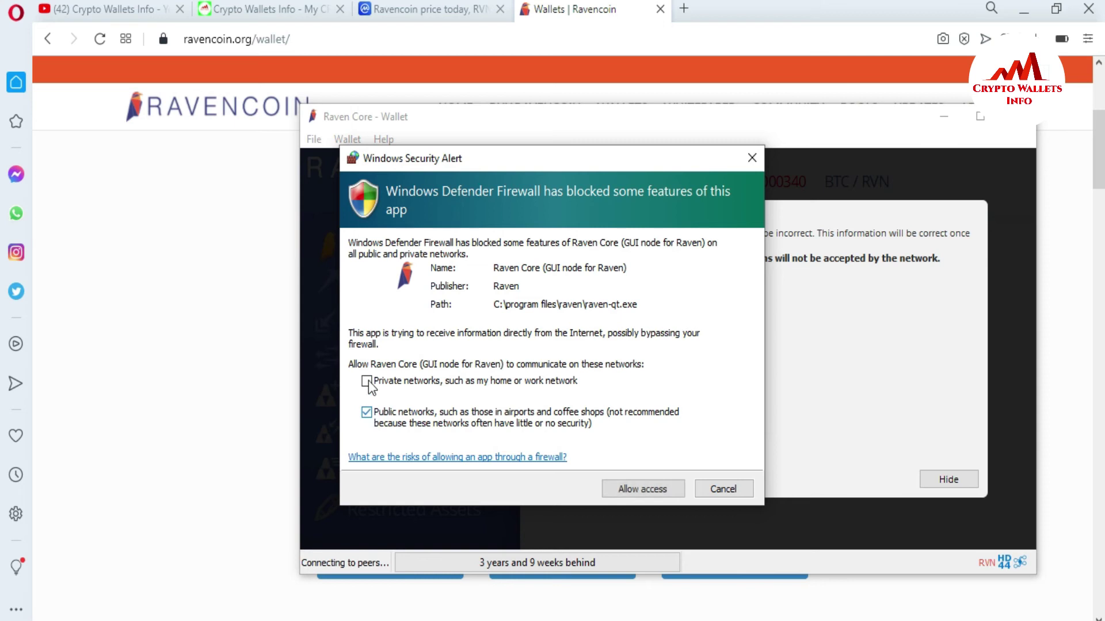
pyautogui.click(367, 413)
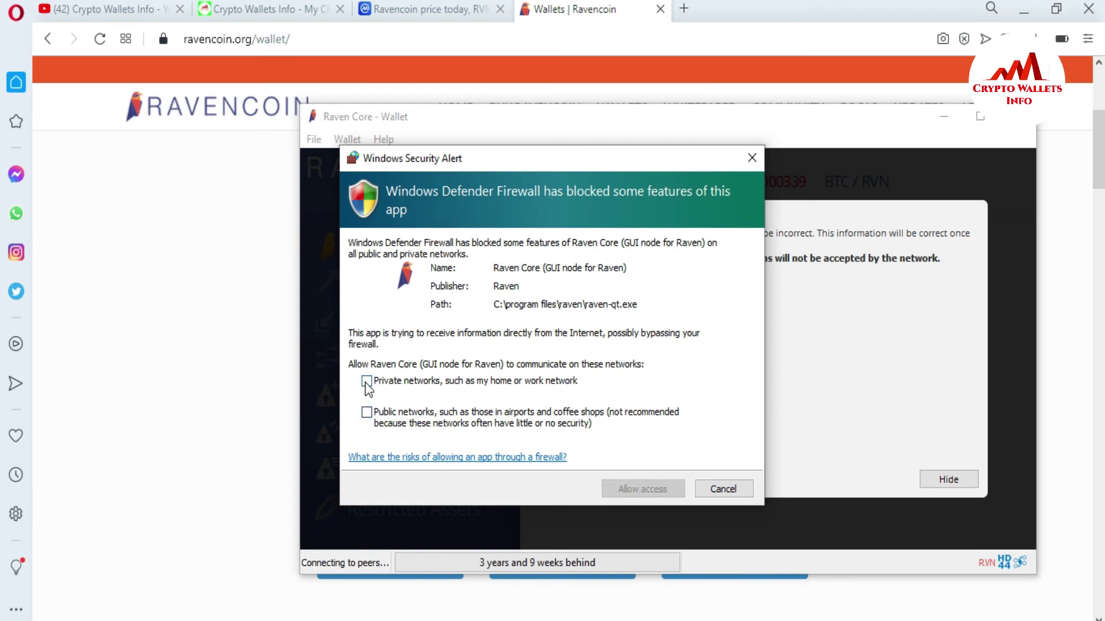
pyautogui.click(367, 381)
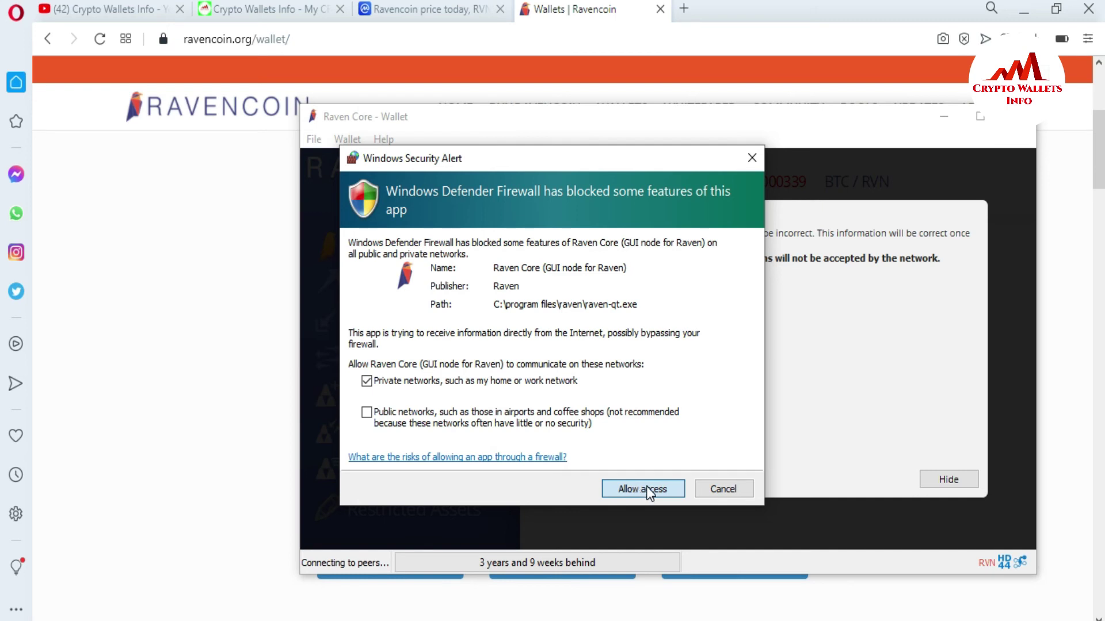
pyautogui.click(647, 489)
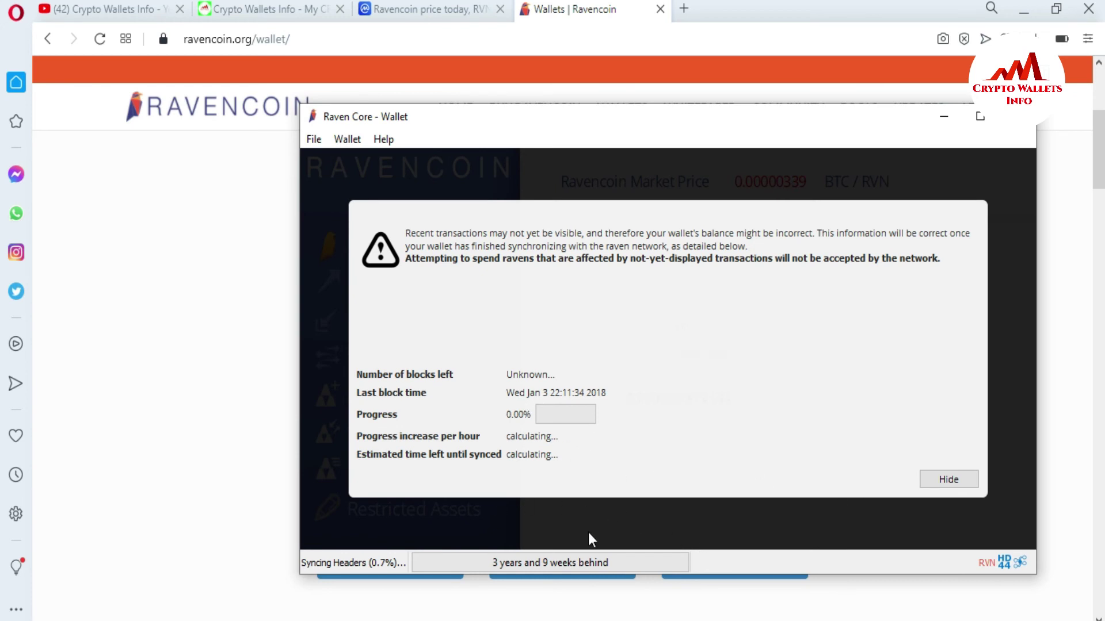
# Hide Raven Core's sync notice, then return to the Crypto Wallets Info YouTube tab.
pyautogui.click(948, 481)
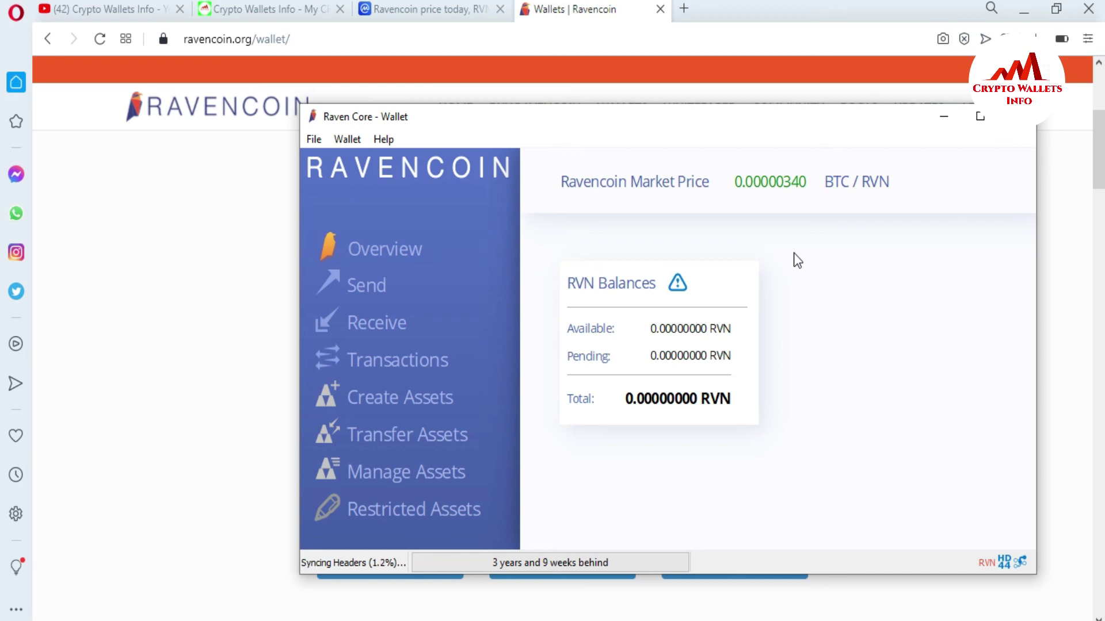
pyautogui.click(108, 7)
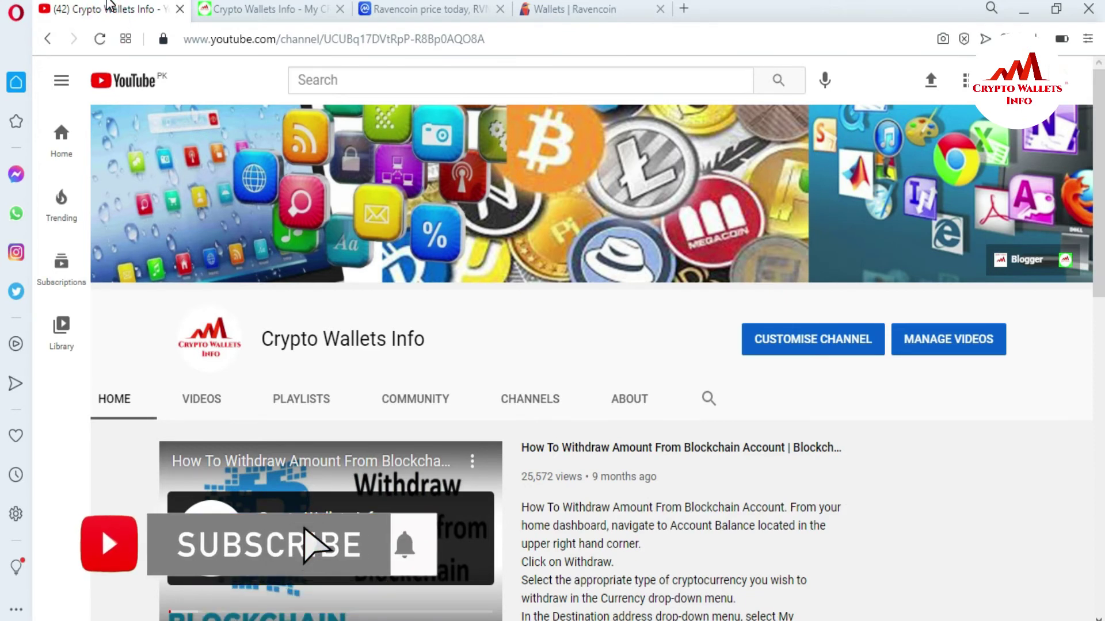
# Switch to the cryptowalletsinfo.com browser tab.
pyautogui.click(294, 7)
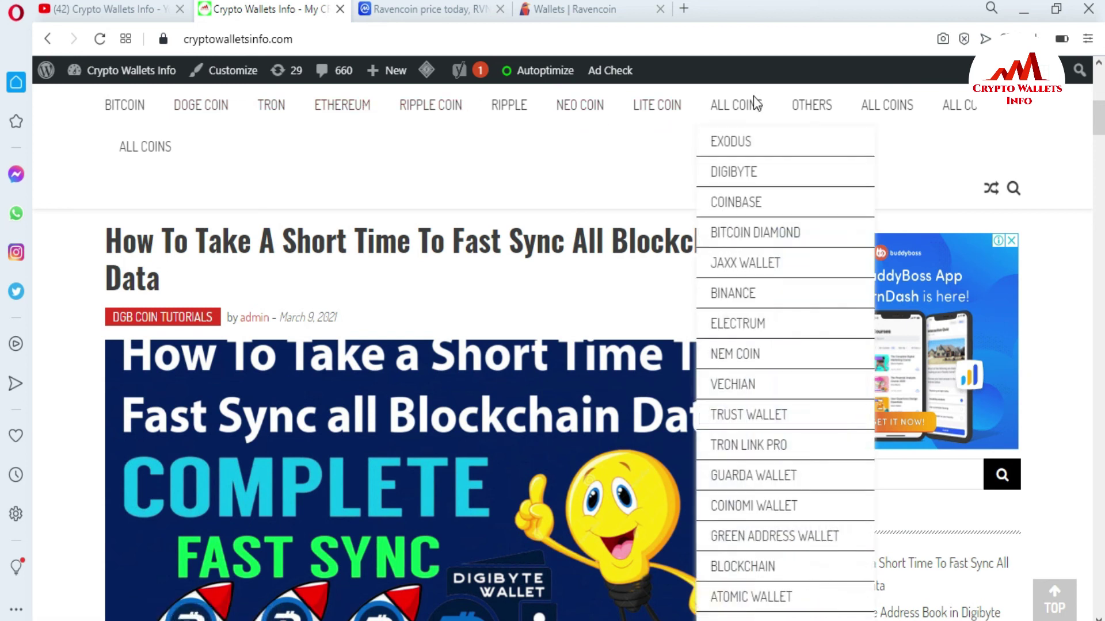
pyautogui.moveTo(736, 105)
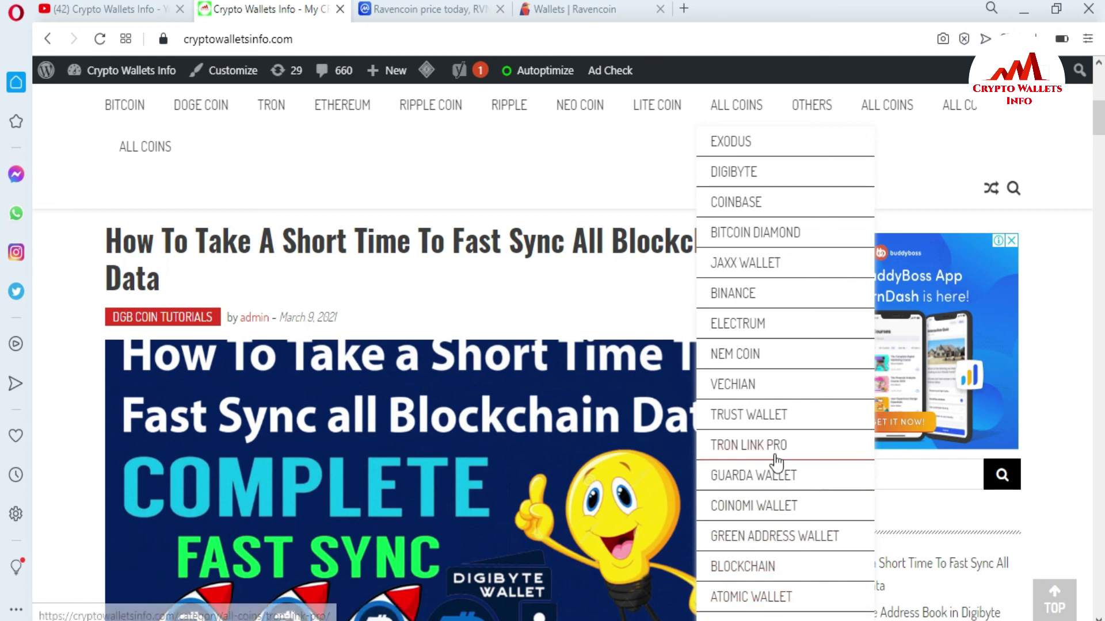
# Open the TRON LINK PRO category from All Coins and dismiss the full-page ad.
pyautogui.click(740, 452)
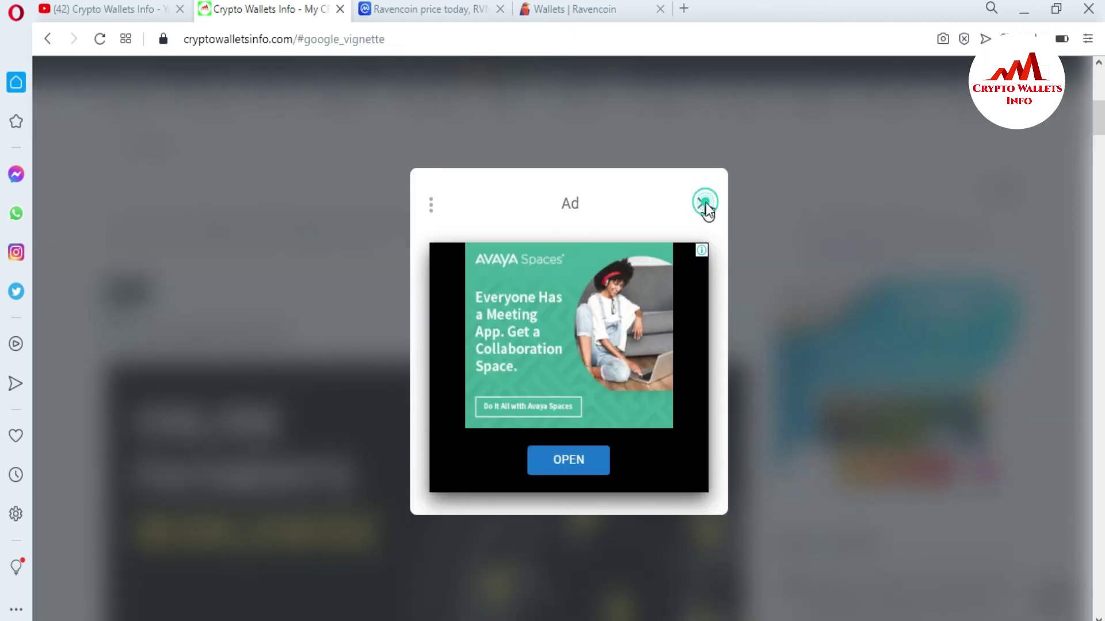
pyautogui.click(702, 205)
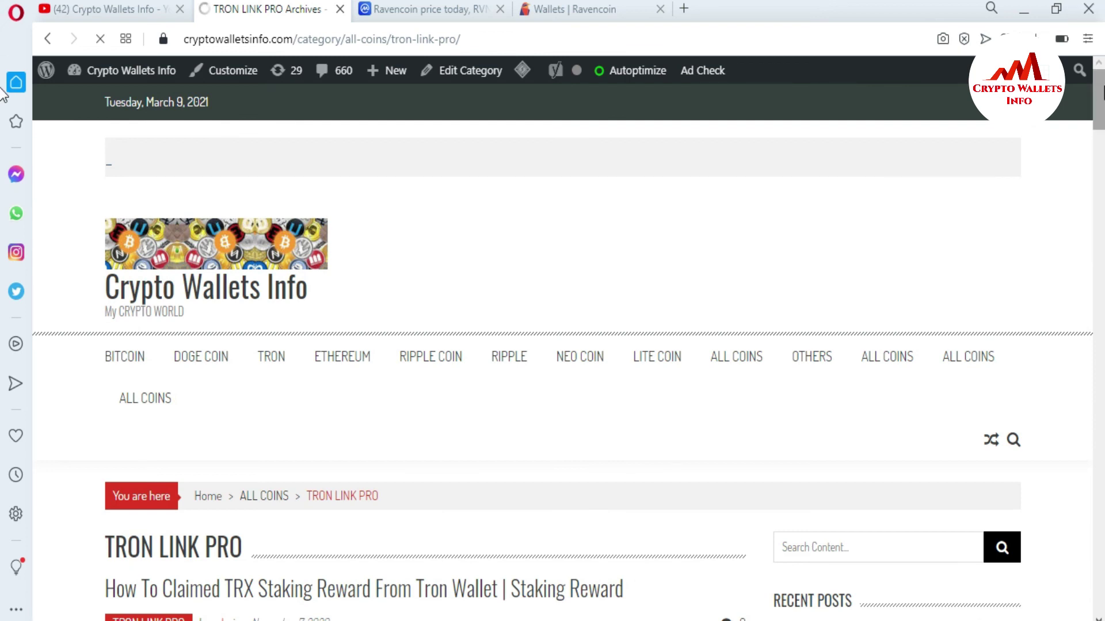
pyautogui.scroll(-3, 3, 128)
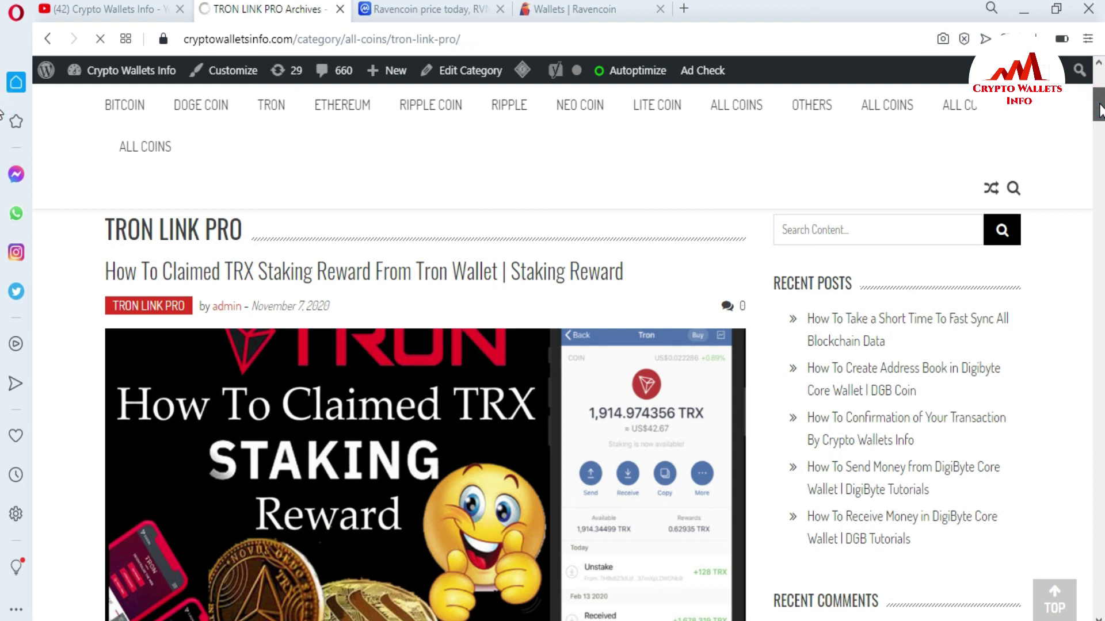
pyautogui.moveTo(1101, 108); pyautogui.dragTo(1101, 155)
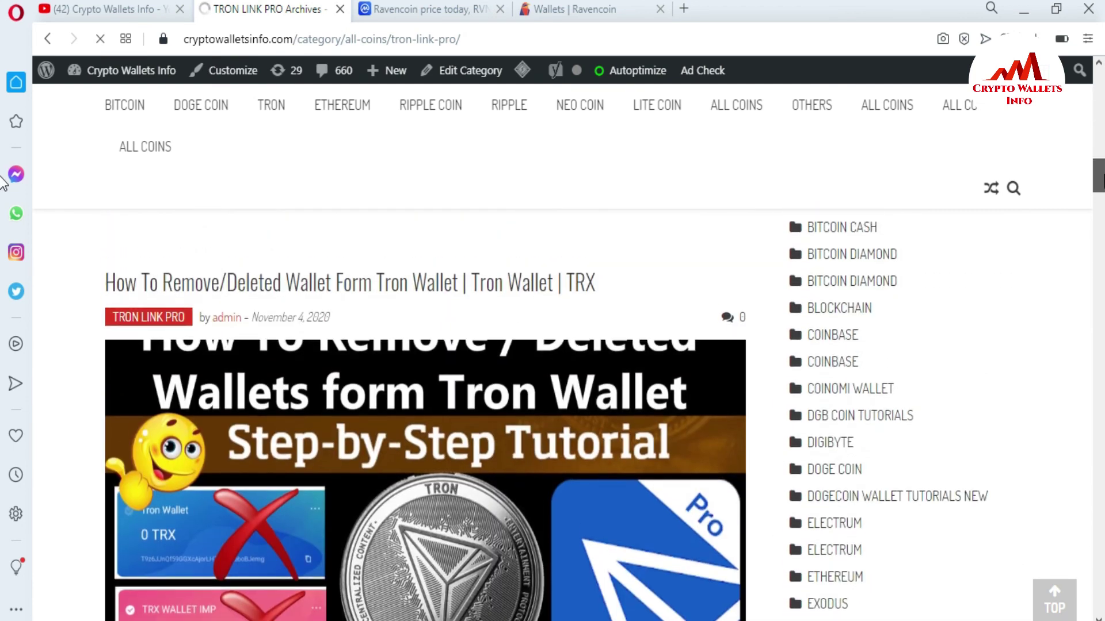
pyautogui.moveTo(1101, 154); pyautogui.dragTo(1100, 209)
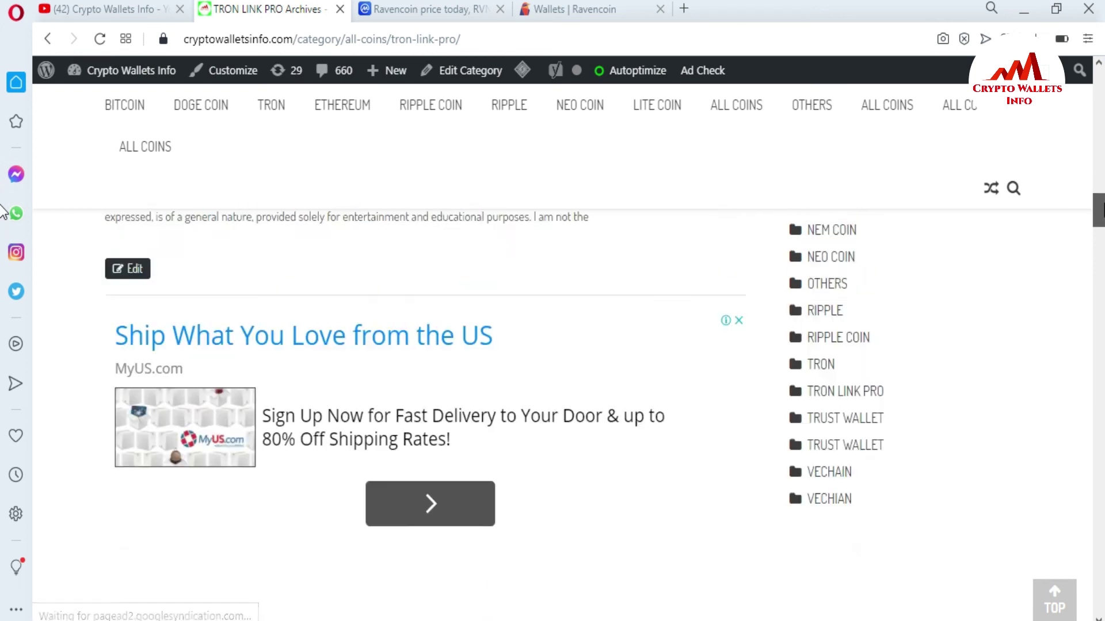
pyautogui.moveTo(3, 211)
pyautogui.mouseDown()
pyautogui.moveTo(3, 600)
pyautogui.moveTo(2, 362)
pyautogui.moveTo(2, 398)
pyautogui.mouseUp()
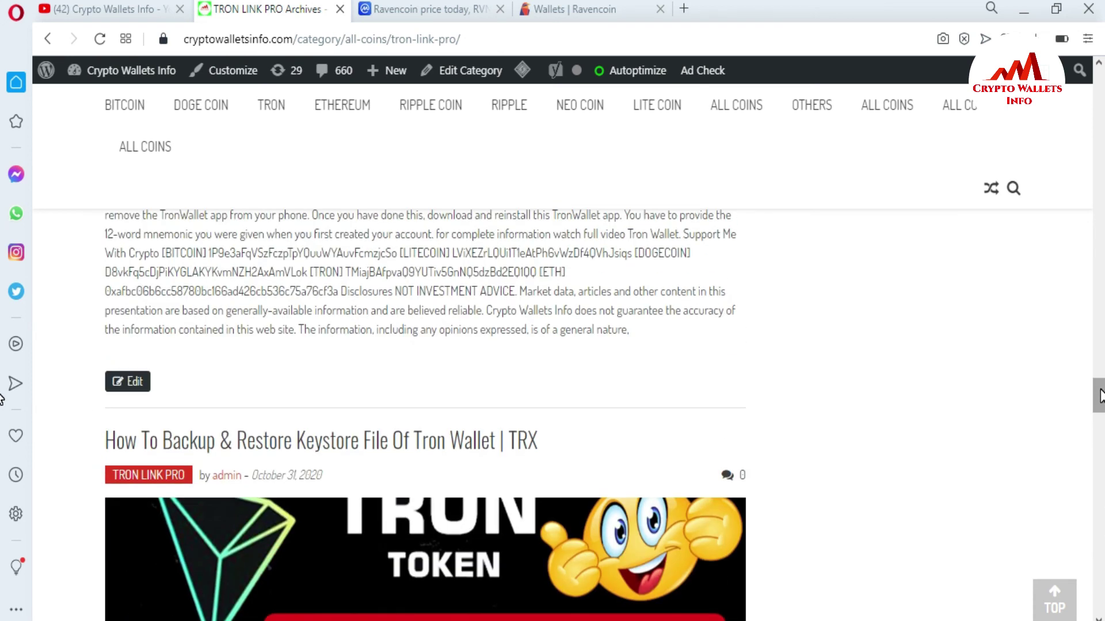